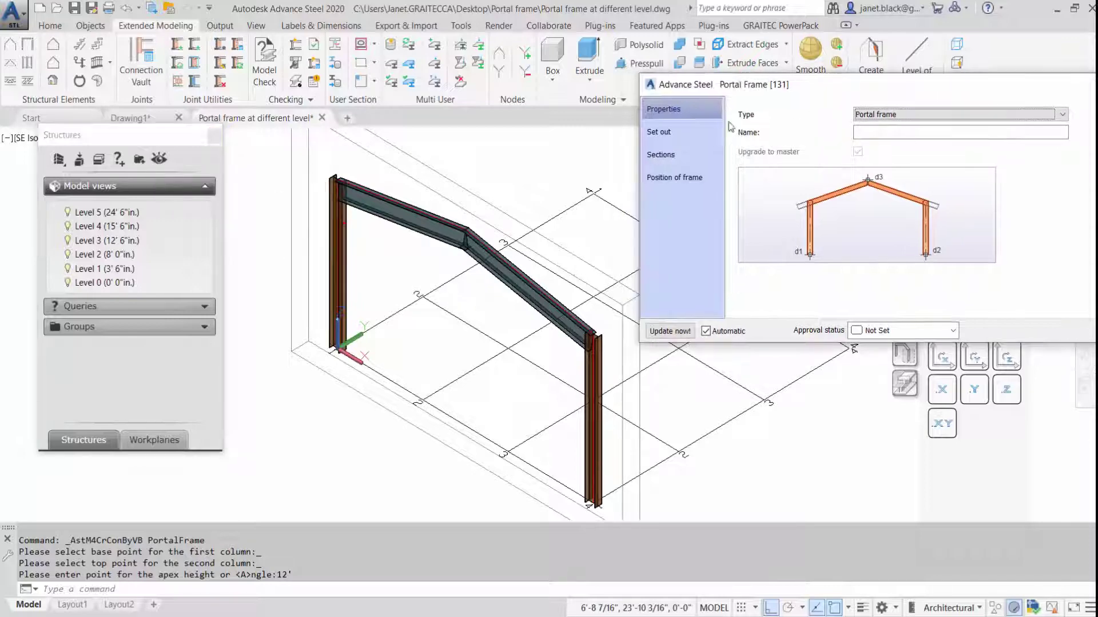
Show the portal frame's set-out dimensions, keeping degrees as the roof angle type.
{"action": "left_click", "coordinate": [697, 135]}
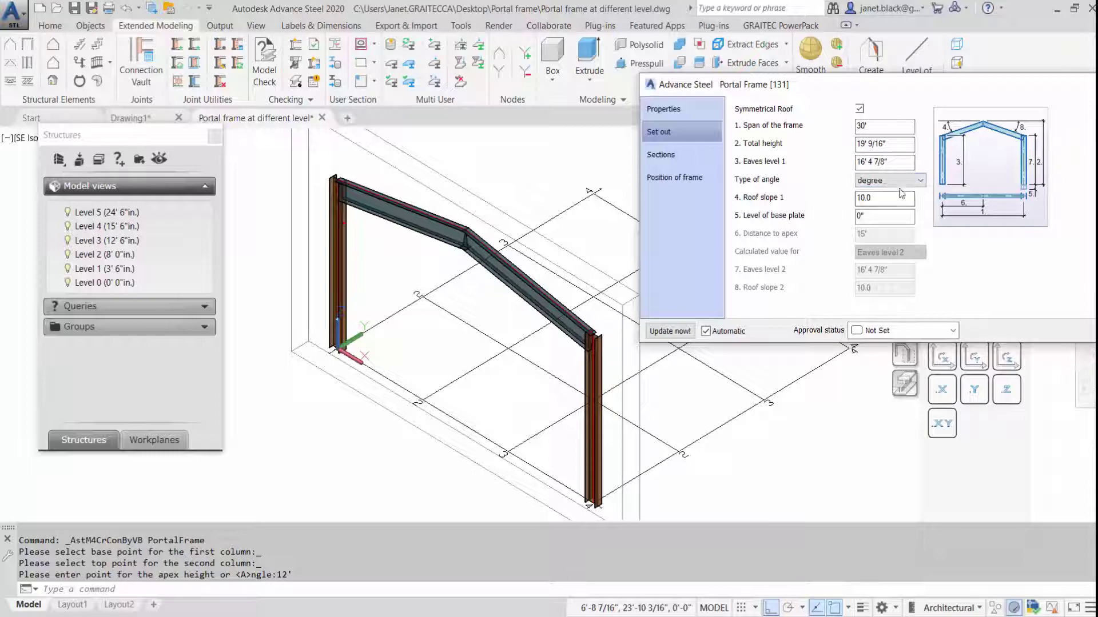
{"action": "left_click", "coordinate": [915, 181]}
{"action": "left_click", "coordinate": [909, 189]}
Set the base plate level to 0" and leave the roof symmetrical.
{"action": "left_click", "coordinate": [858, 215]}
{"action": "key", "text": "Return"}
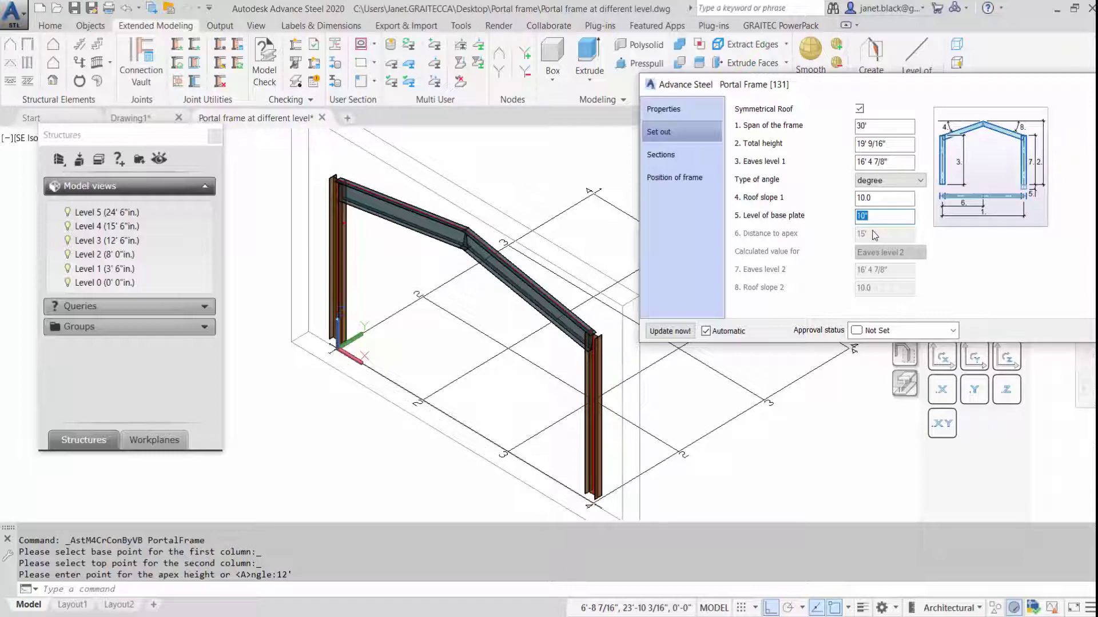
{"action": "type", "text": "0"}
{"action": "key", "text": "Return"}
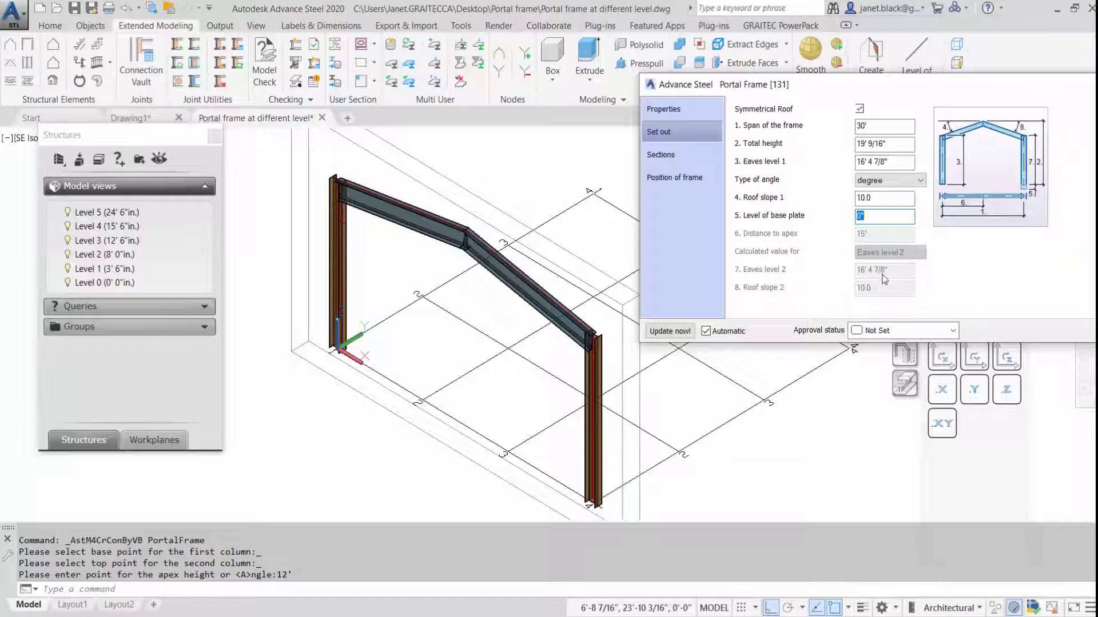
{"action": "left_click", "coordinate": [859, 108]}
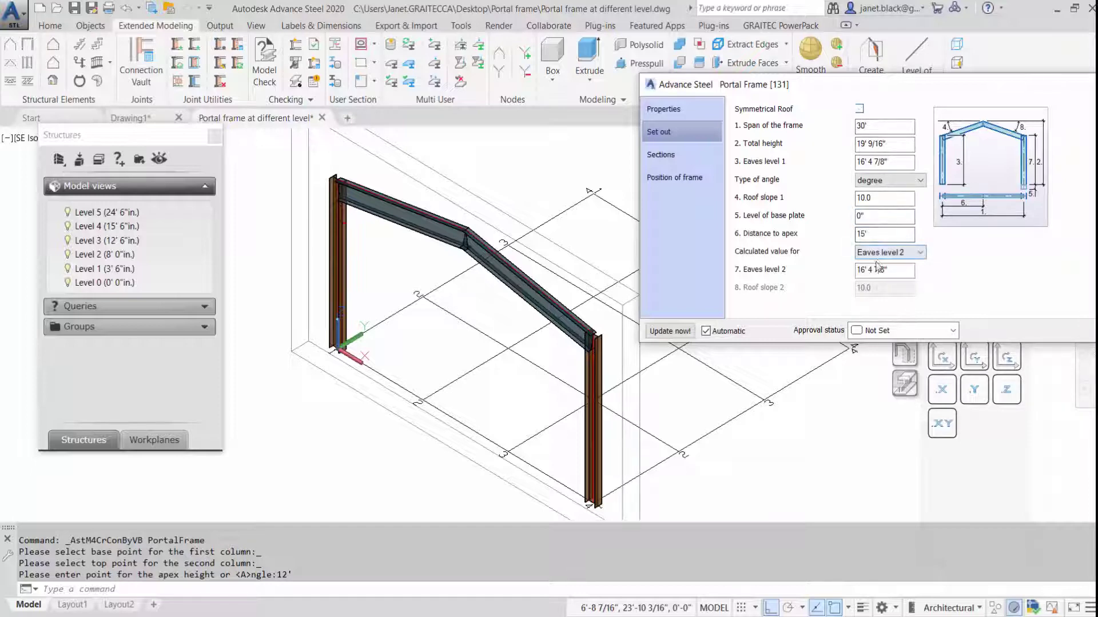
{"action": "left_click", "coordinate": [859, 109]}
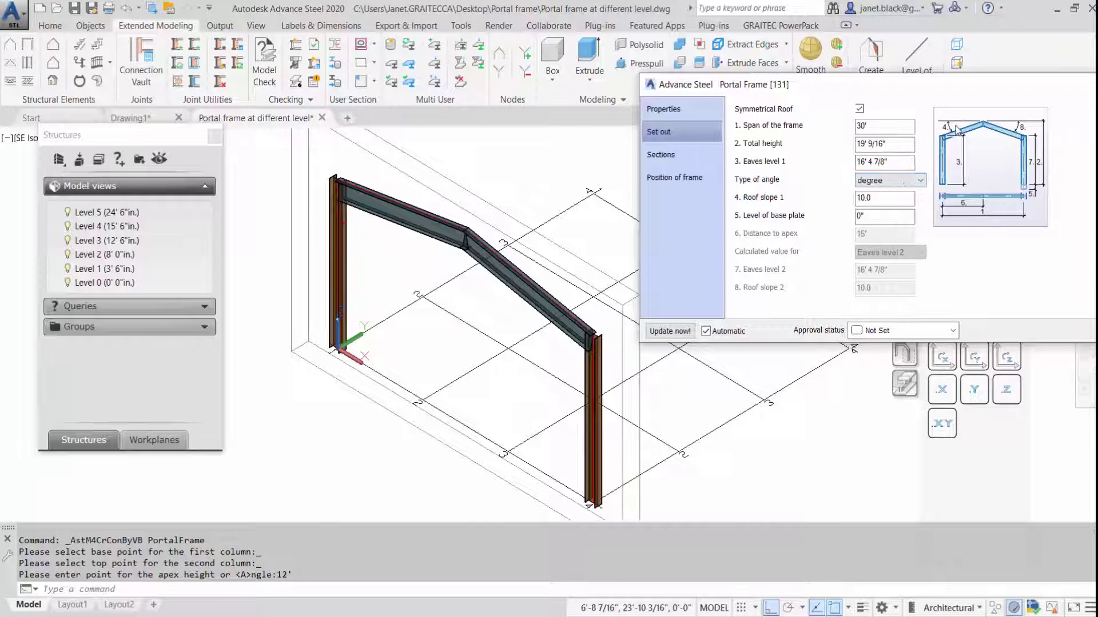
Keep both columns the same size and set rafter Projections 1 and 2 to 3'.
{"action": "left_click", "coordinate": [674, 156]}
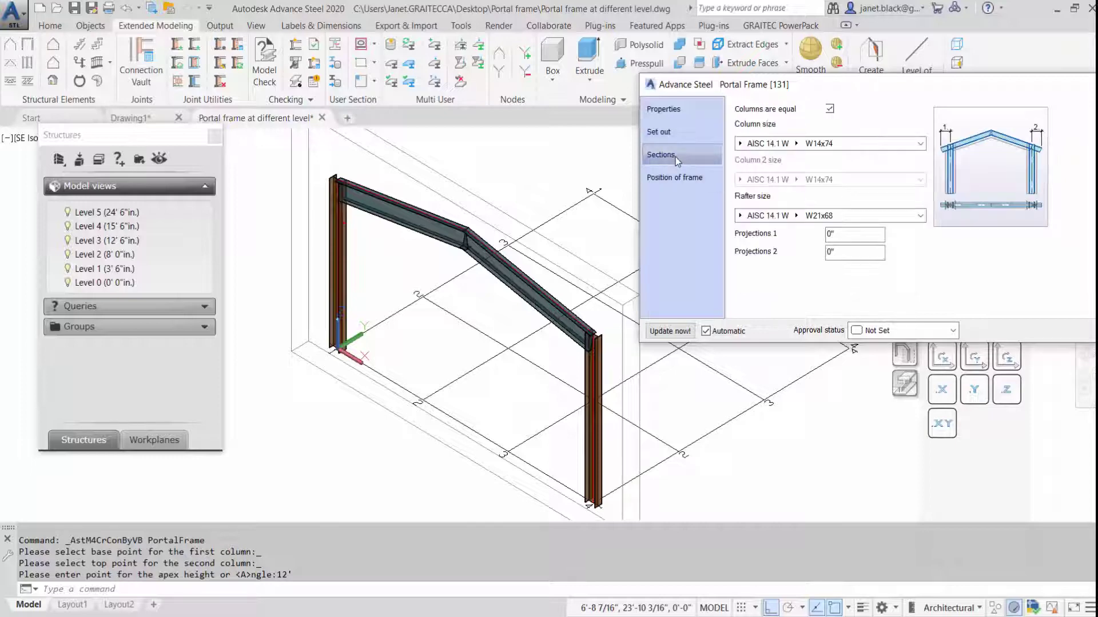
{"action": "left_click", "coordinate": [829, 109]}
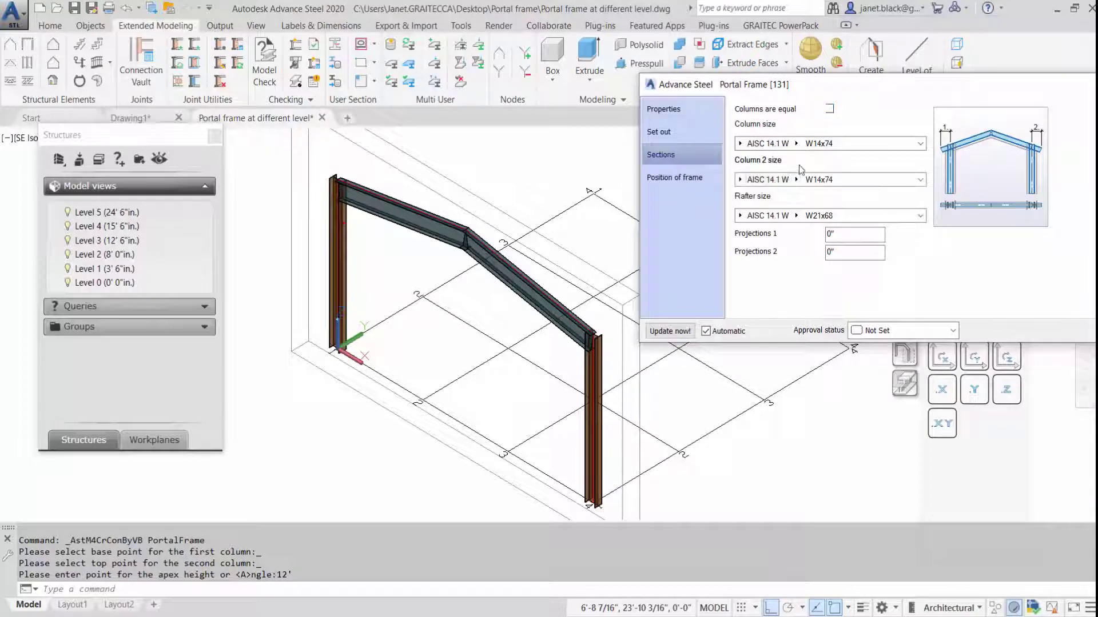
{"action": "left_click", "coordinate": [830, 110]}
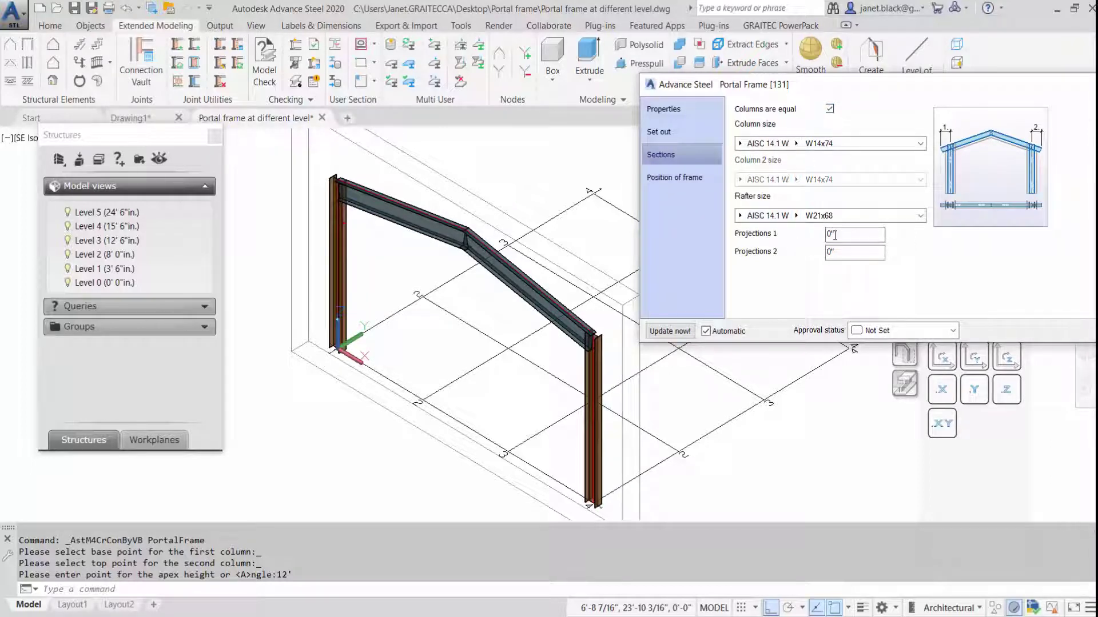
{"action": "left_click_drag", "start_coordinate": [835, 235], "coordinate": [827, 237]}
{"action": "type", "text": "1"}
{"action": "key", "text": "Return"}
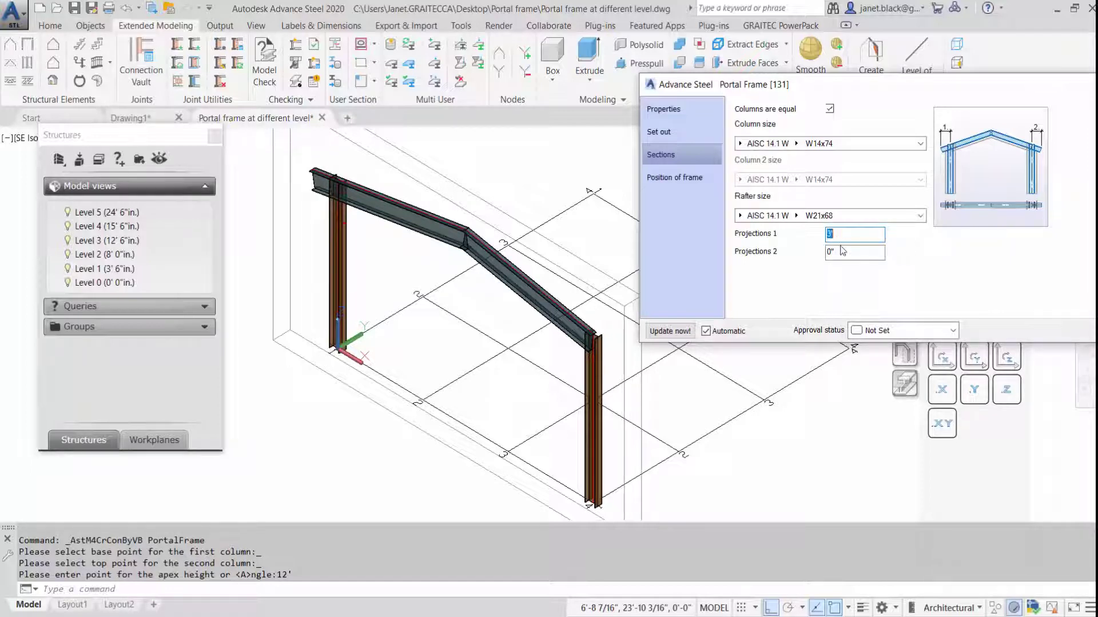
{"action": "key", "text": "Tab"}
{"action": "type", "text": "3"}
{"action": "key", "text": "Return"}
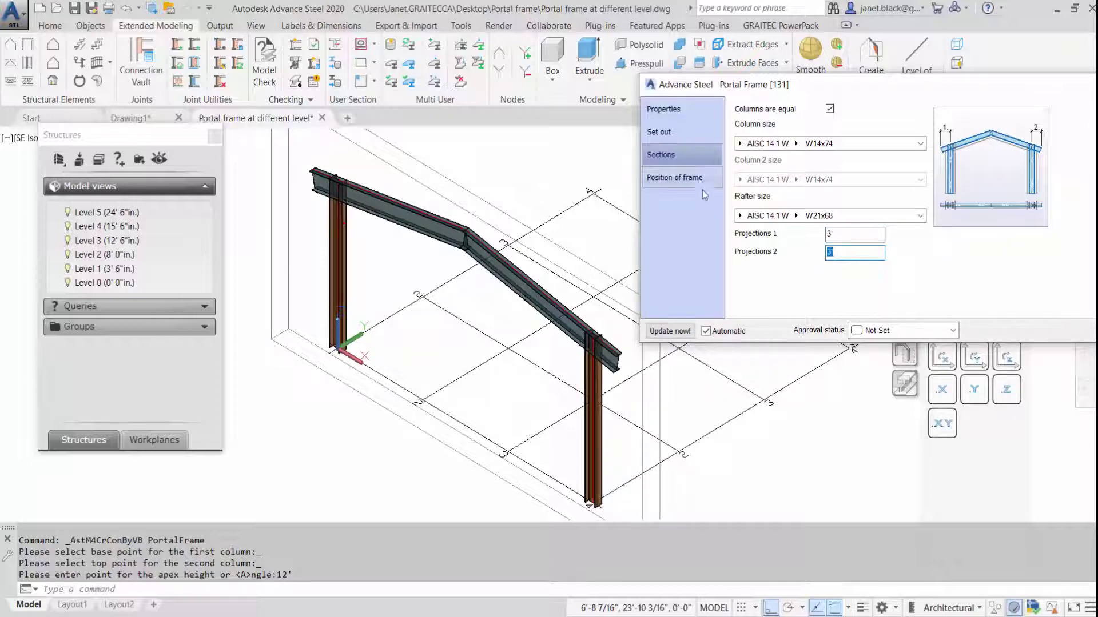
Change the frame type to Gable frame and review its set-out, sections and gable posts.
{"action": "left_click", "coordinate": [699, 179]}
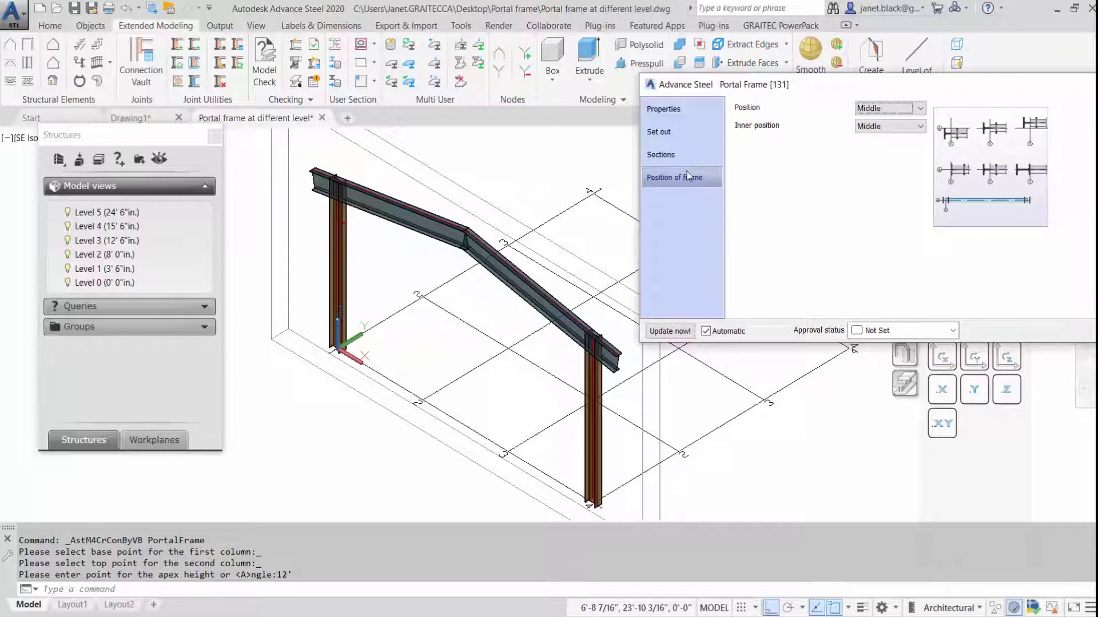
{"action": "left_click", "coordinate": [713, 112]}
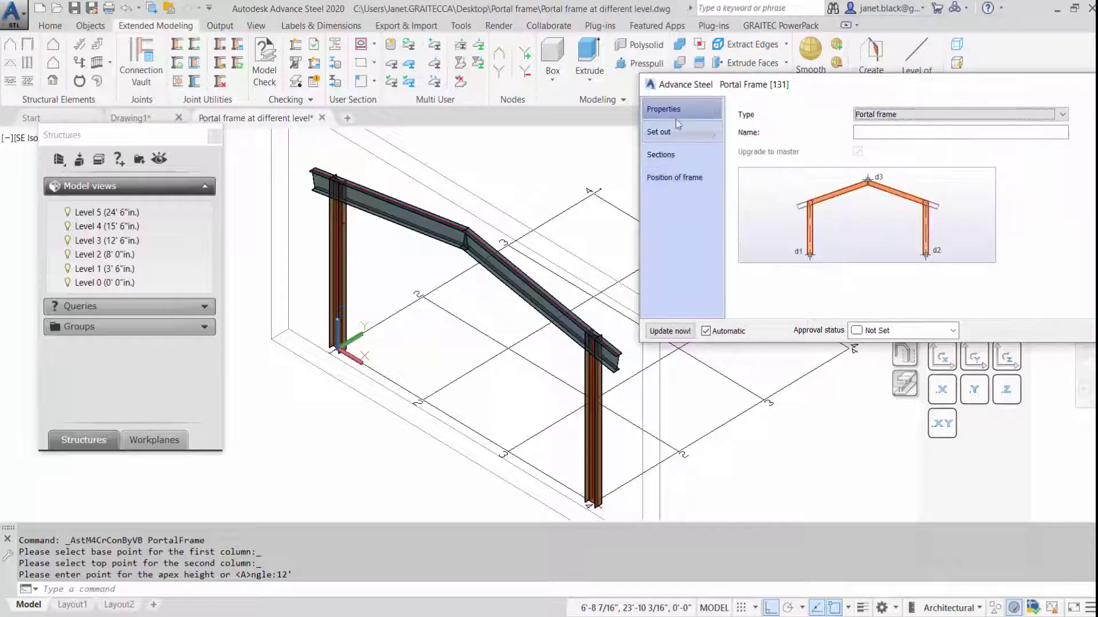
{"action": "left_click", "coordinate": [1063, 114]}
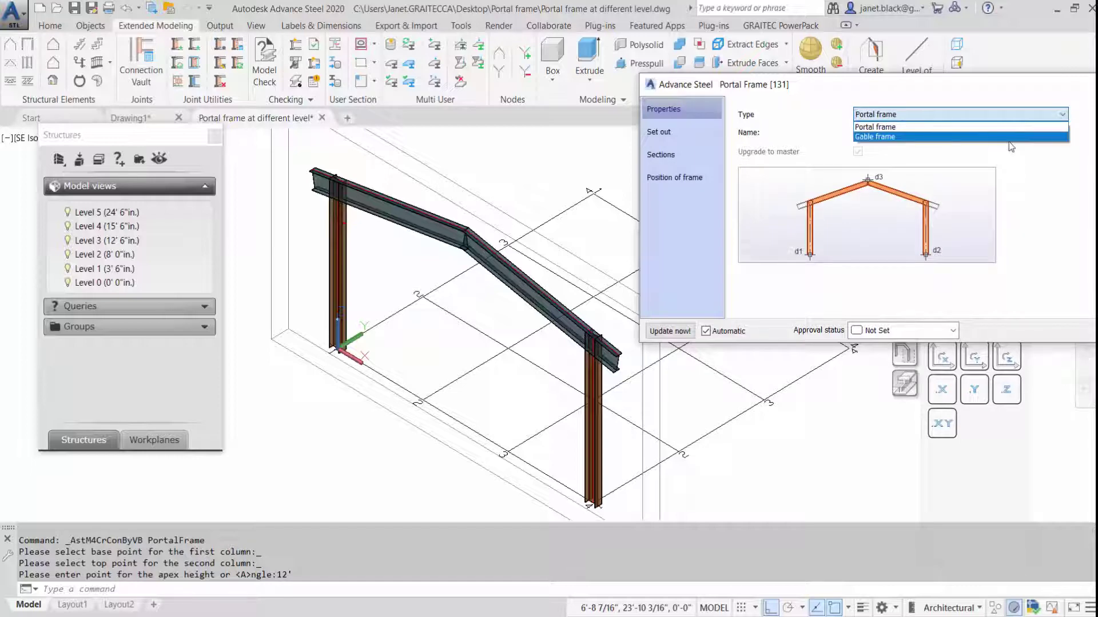
{"action": "left_click", "coordinate": [889, 138]}
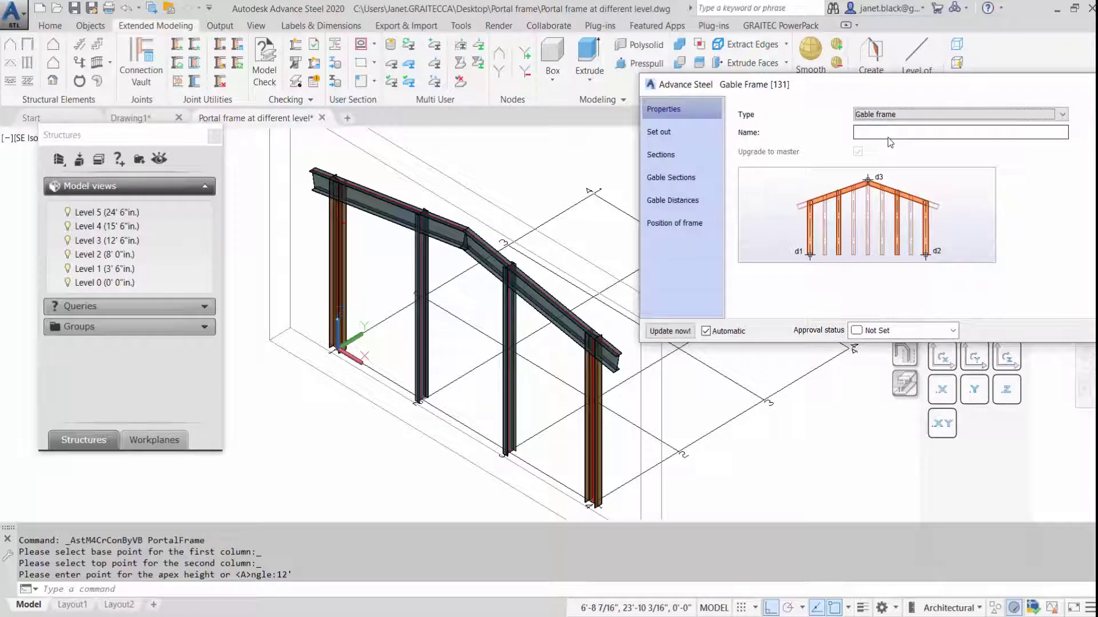
{"action": "left_click", "coordinate": [689, 132]}
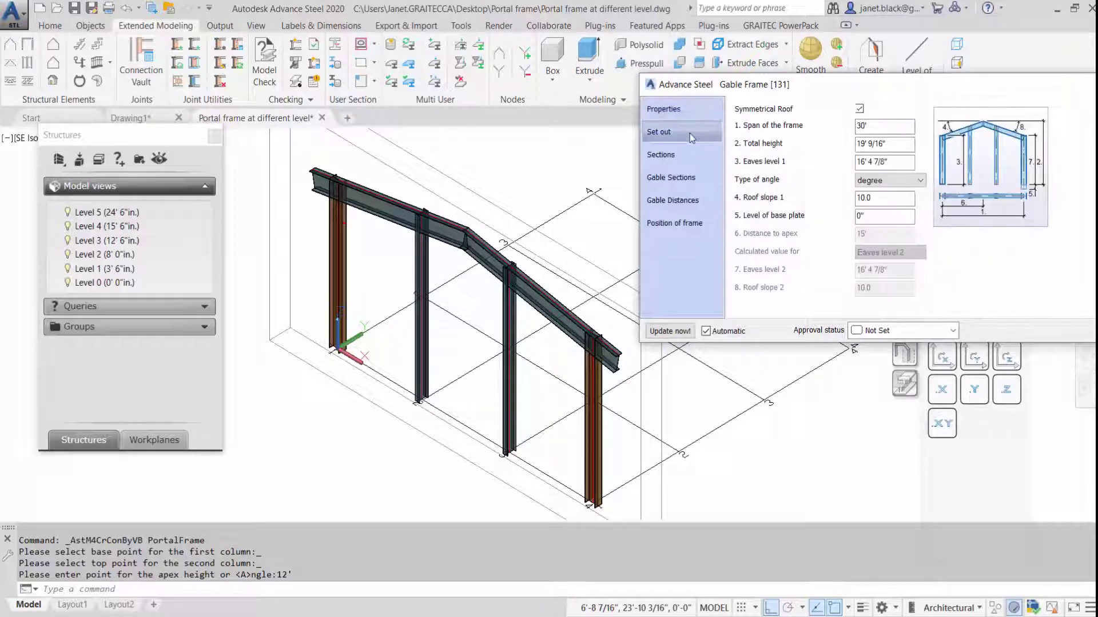
{"action": "left_click", "coordinate": [691, 158]}
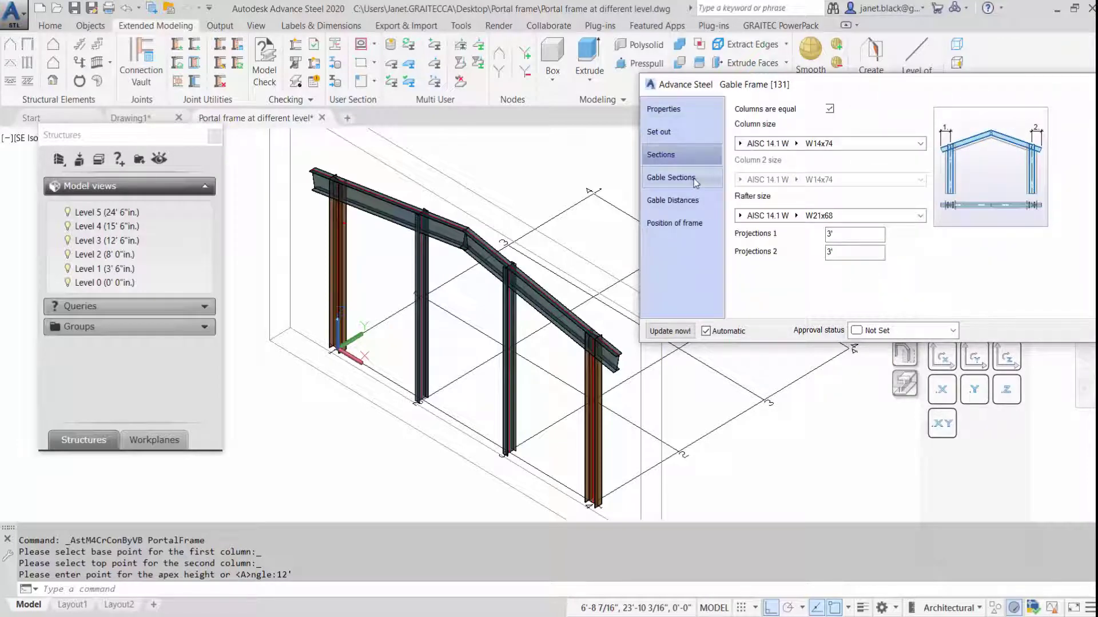
{"action": "left_click", "coordinate": [696, 182]}
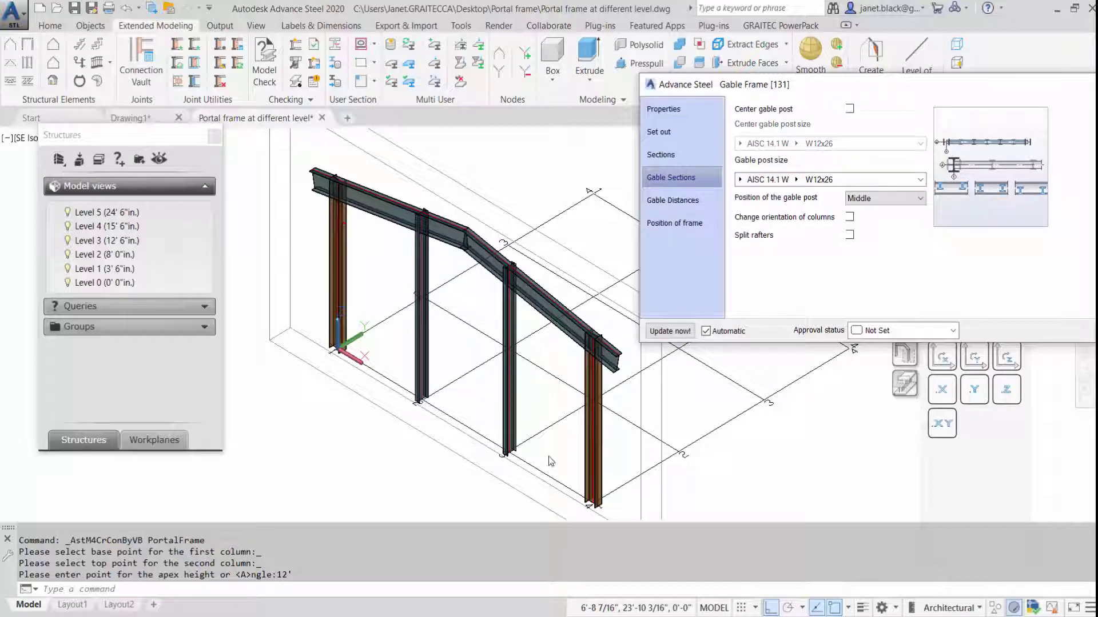
Try Inside flush and Outside flush gable post positions, leaving them at Middle.
{"action": "scroll", "coordinate": [532, 400], "scroll_direction": "up", "scroll_amount": 5}
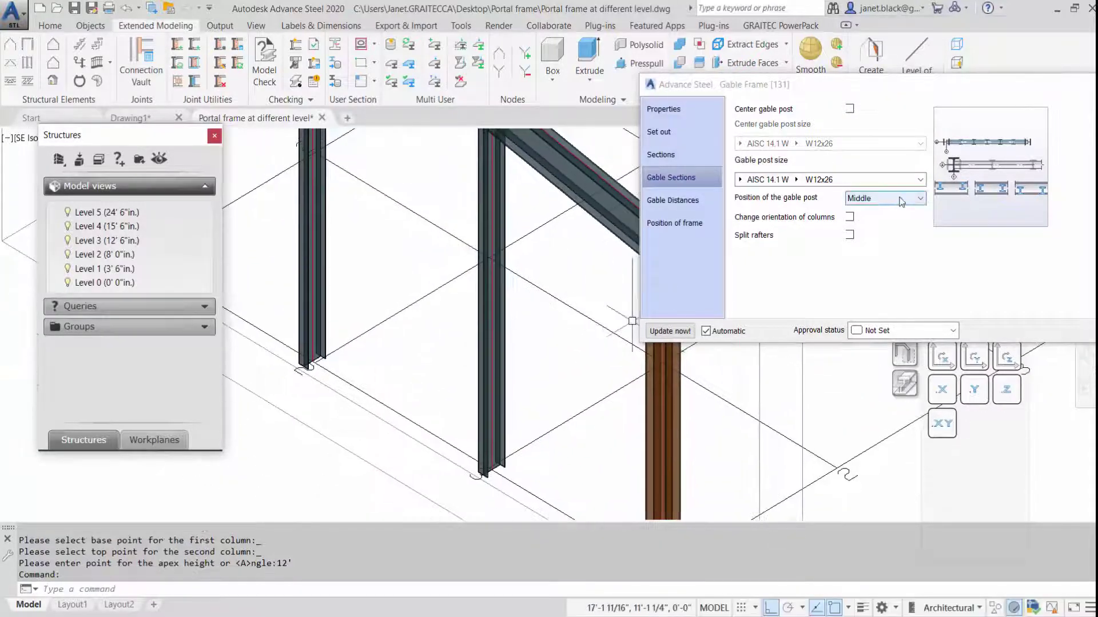
{"action": "left_click", "coordinate": [901, 201]}
{"action": "left_click", "coordinate": [915, 212]}
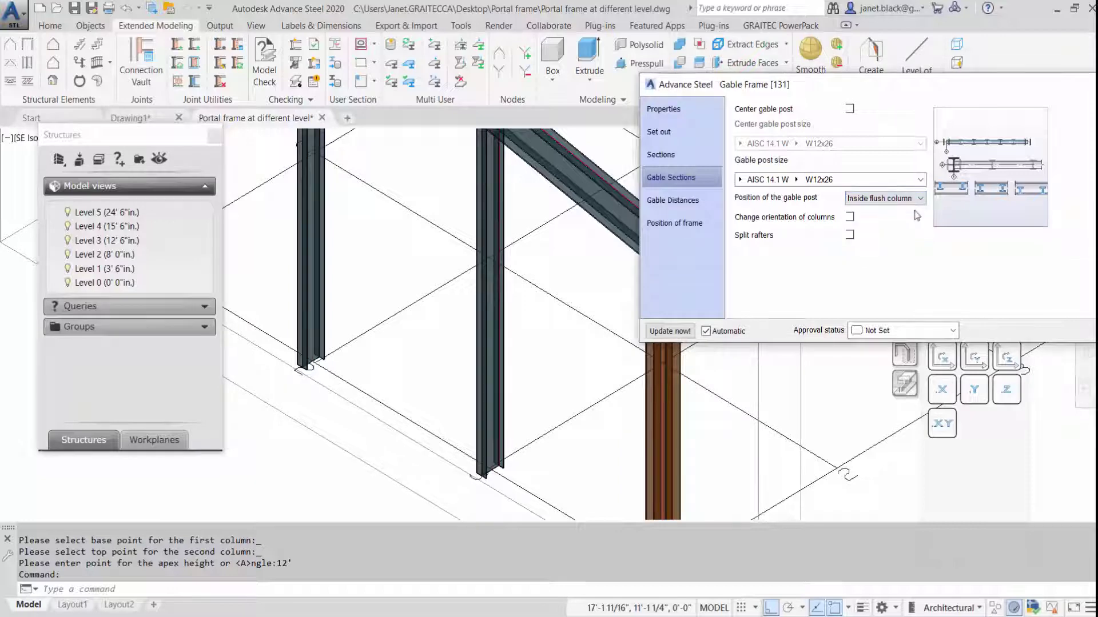
{"action": "left_click", "coordinate": [921, 199]}
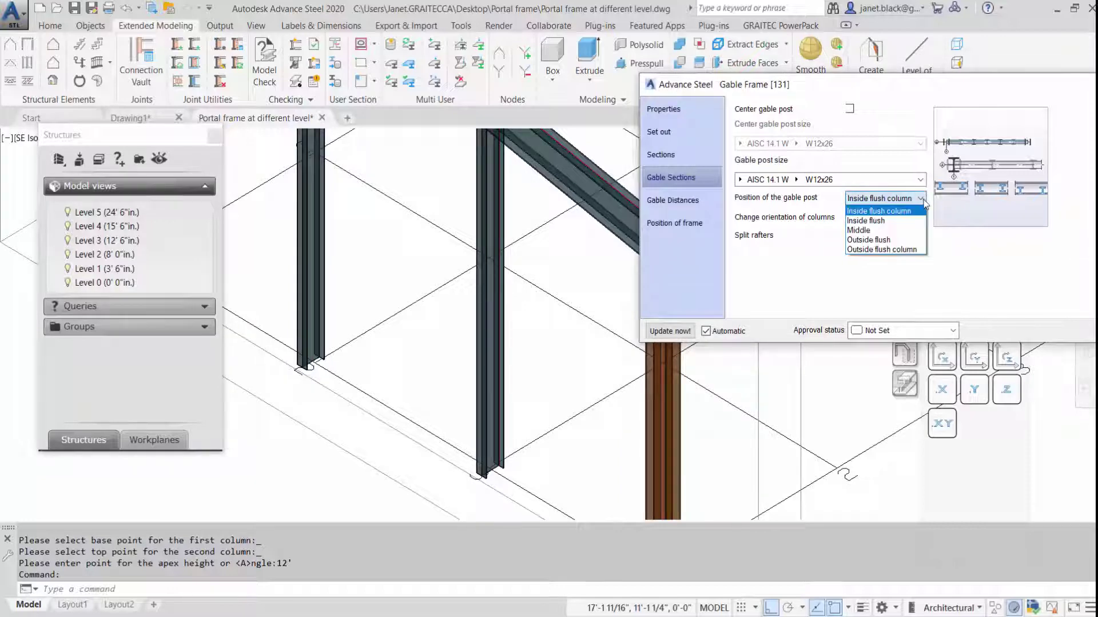
{"action": "left_click", "coordinate": [908, 249]}
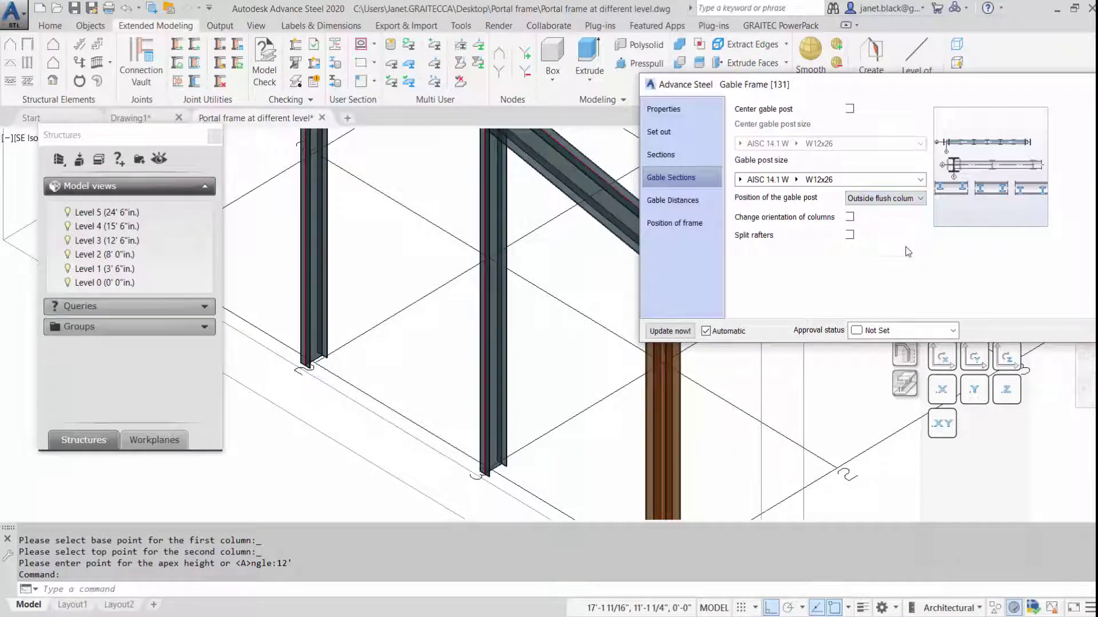
{"action": "left_click", "coordinate": [916, 198]}
{"action": "left_click", "coordinate": [910, 231]}
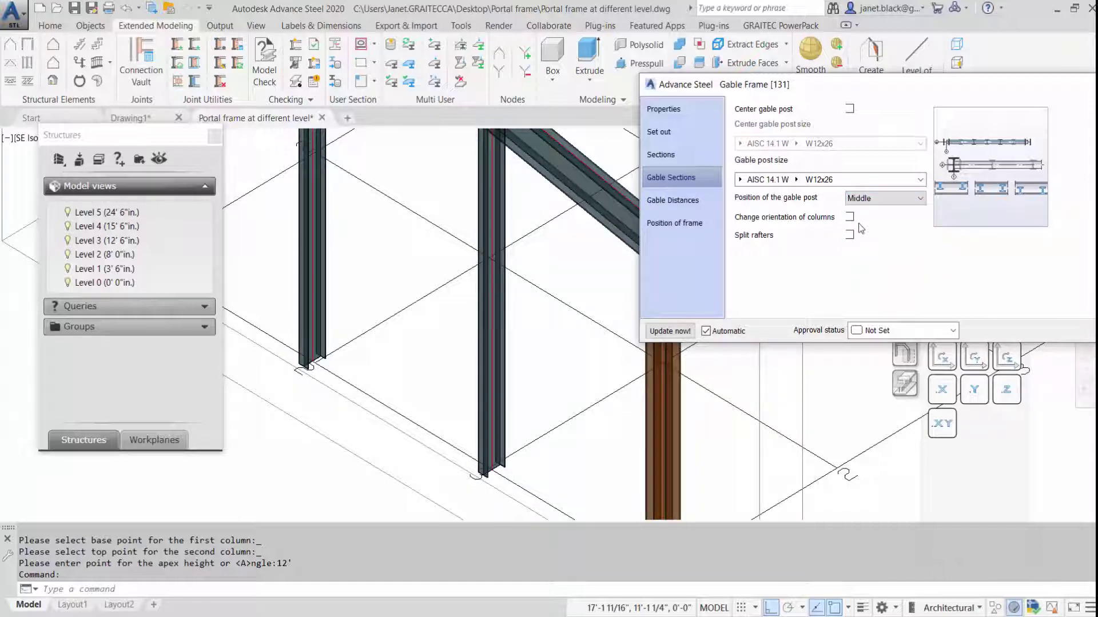
Enable Change orientation of columns and Split rafters, then show the Gable Distances settings.
{"action": "middle_click_drag", "start_coordinate": [633, 376], "coordinate": [596, 296]}
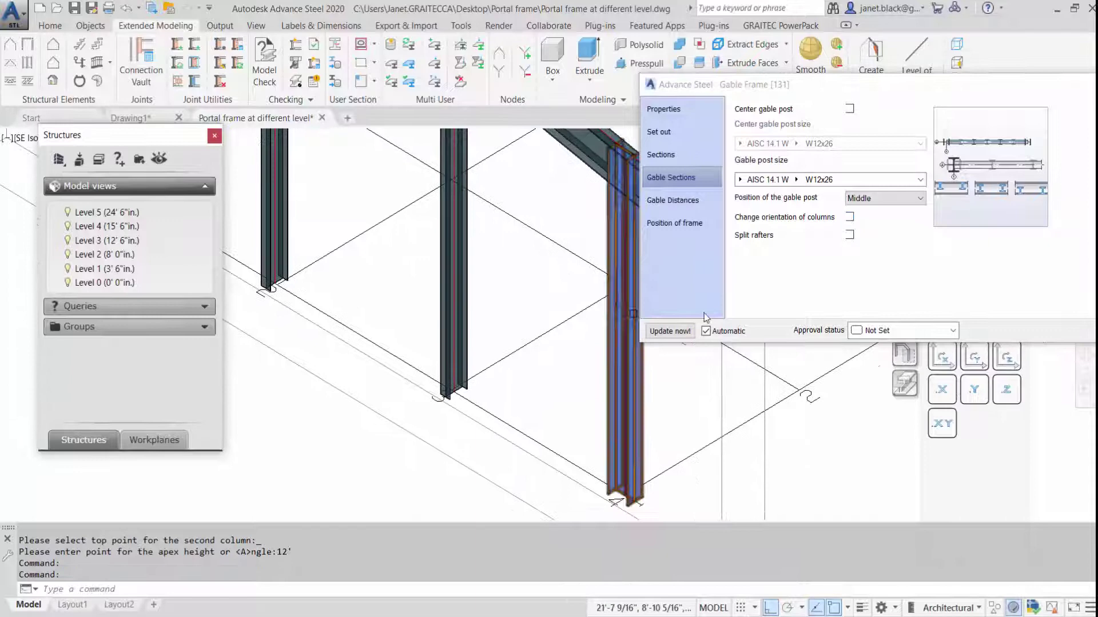
{"action": "left_click", "coordinate": [850, 218]}
{"action": "scroll", "coordinate": [709, 369], "scroll_direction": "down", "scroll_amount": 3}
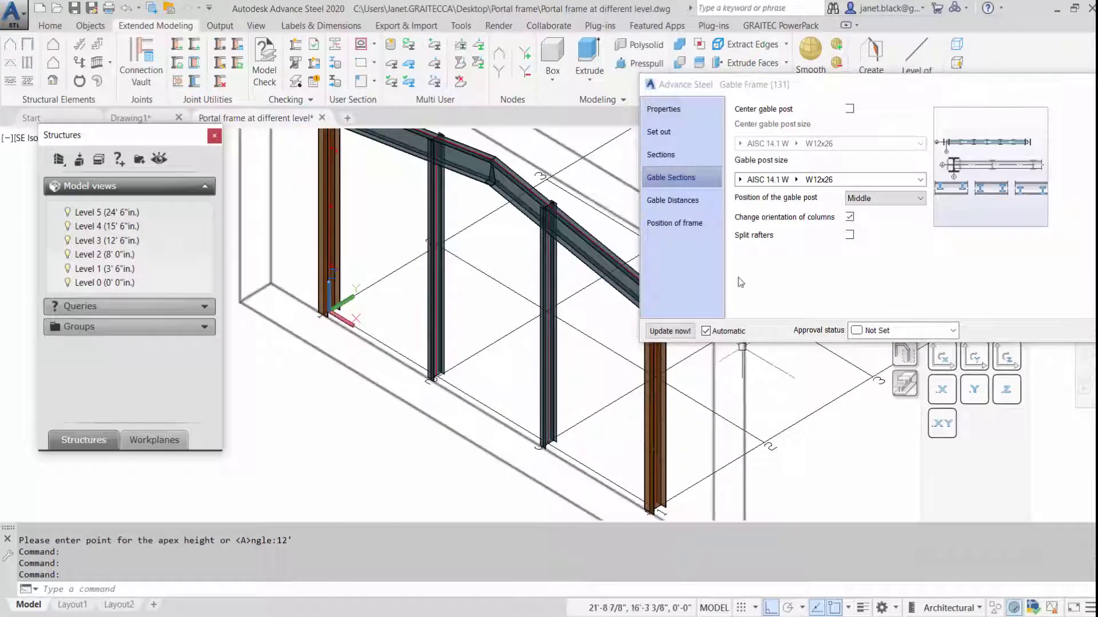
{"action": "left_click", "coordinate": [850, 235]}
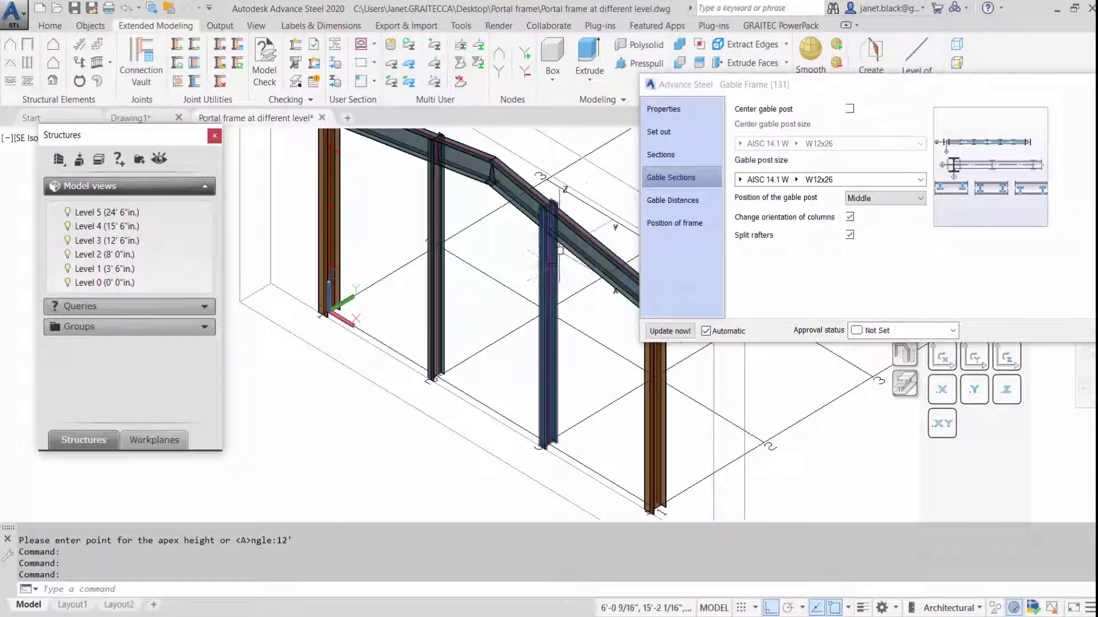
{"action": "middle_click_drag", "start_coordinate": [540, 211], "coordinate": [522, 269]}
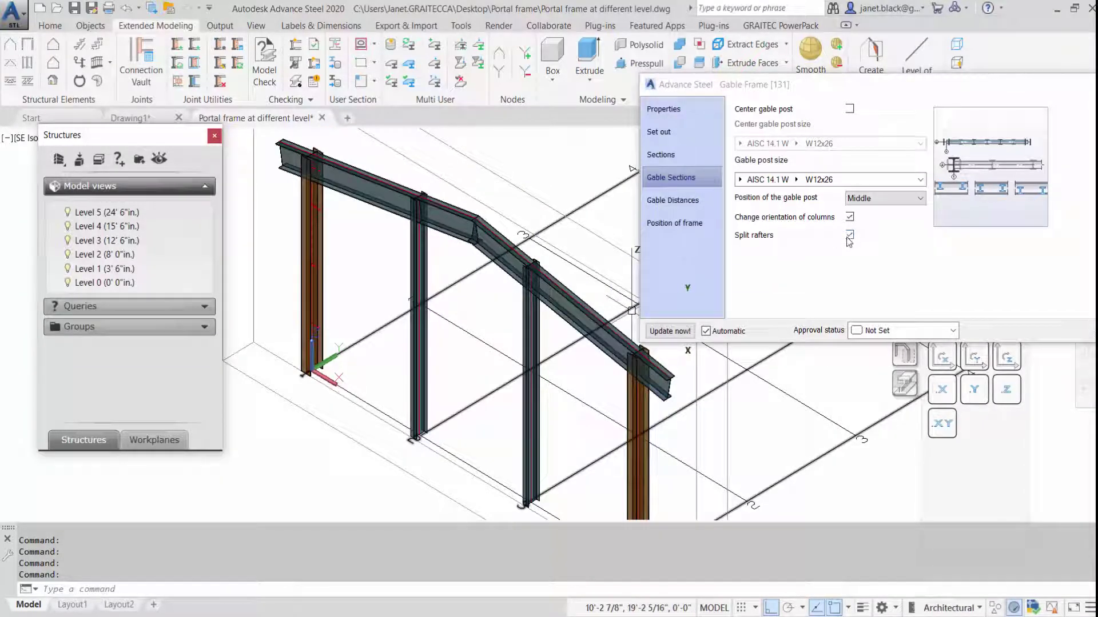
{"action": "left_click", "coordinate": [694, 201]}
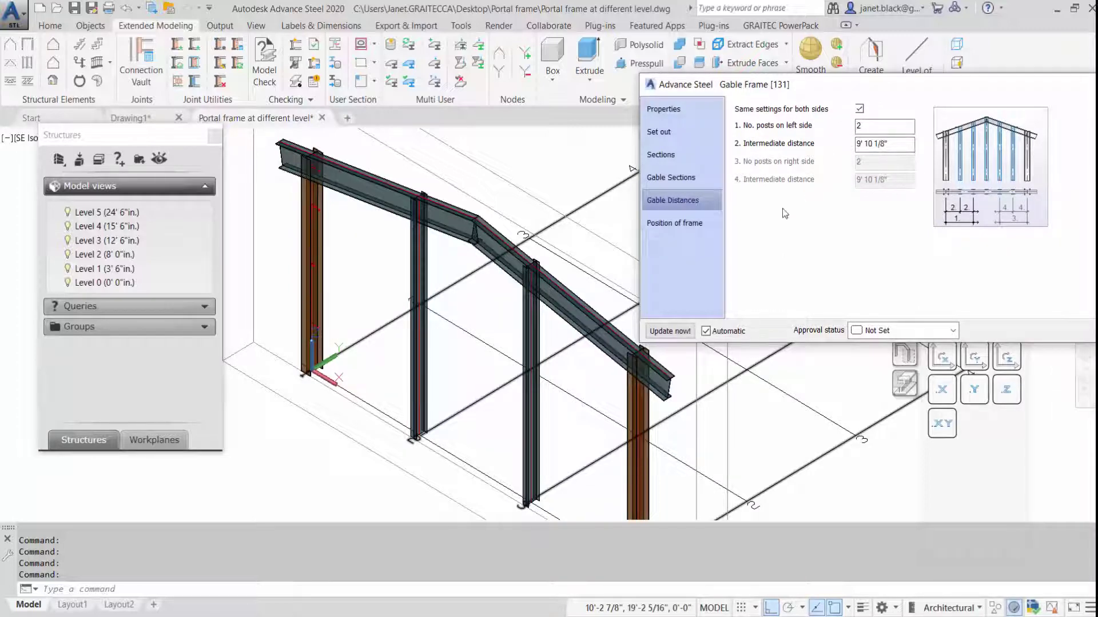
Try Left and Right as the frame position, returning it to Middle.
{"action": "left_click", "coordinate": [692, 225]}
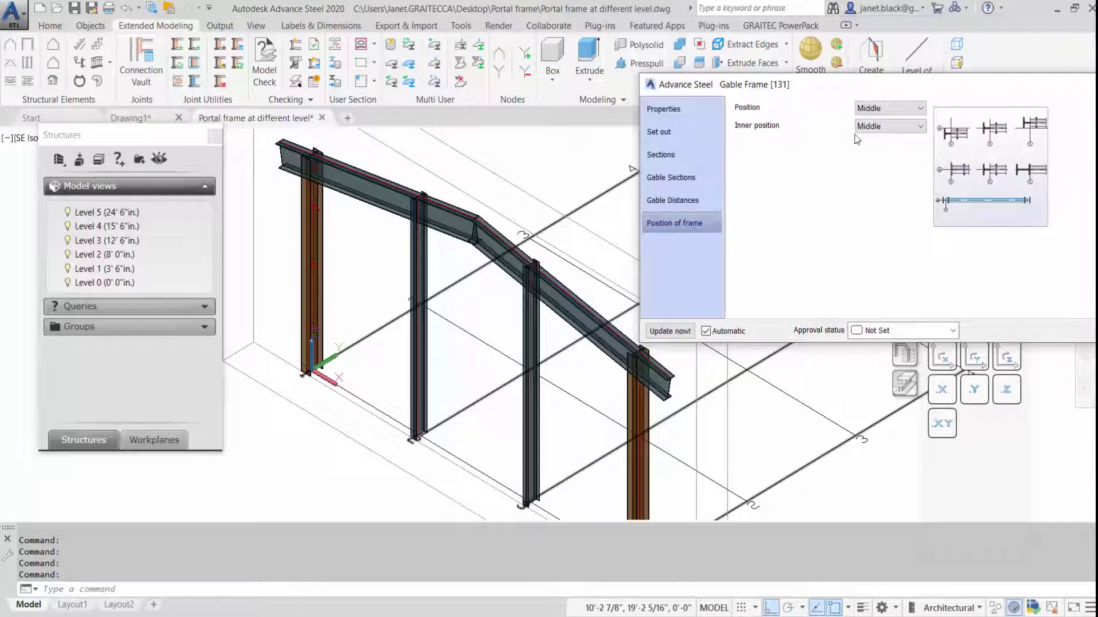
{"action": "left_click", "coordinate": [921, 111]}
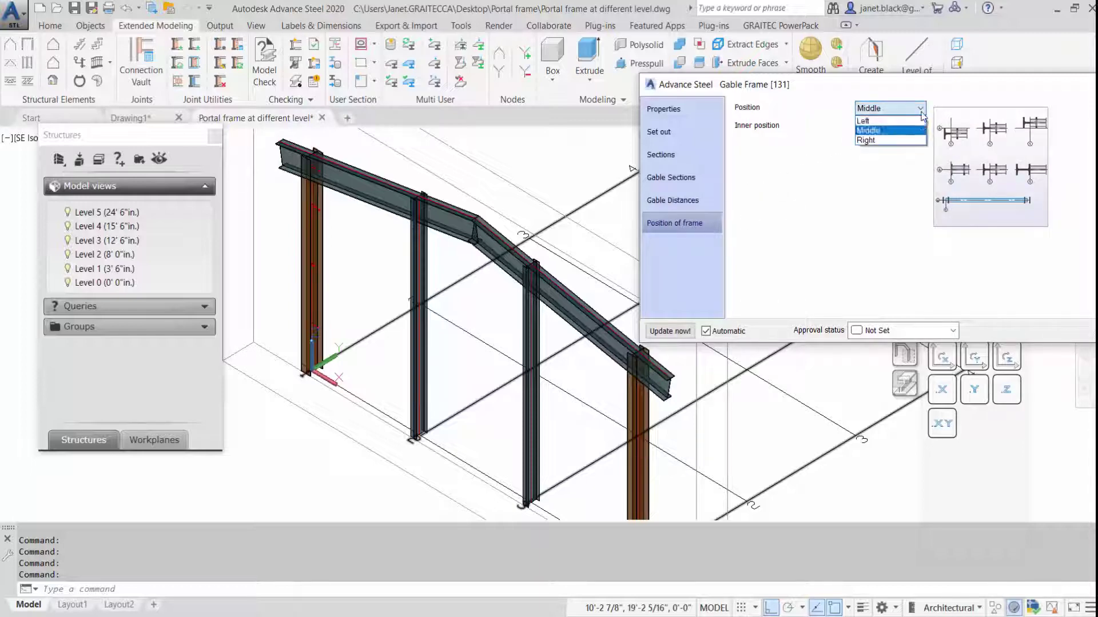
{"action": "left_click", "coordinate": [912, 120]}
{"action": "scroll", "coordinate": [608, 434], "scroll_direction": "up", "scroll_amount": 10}
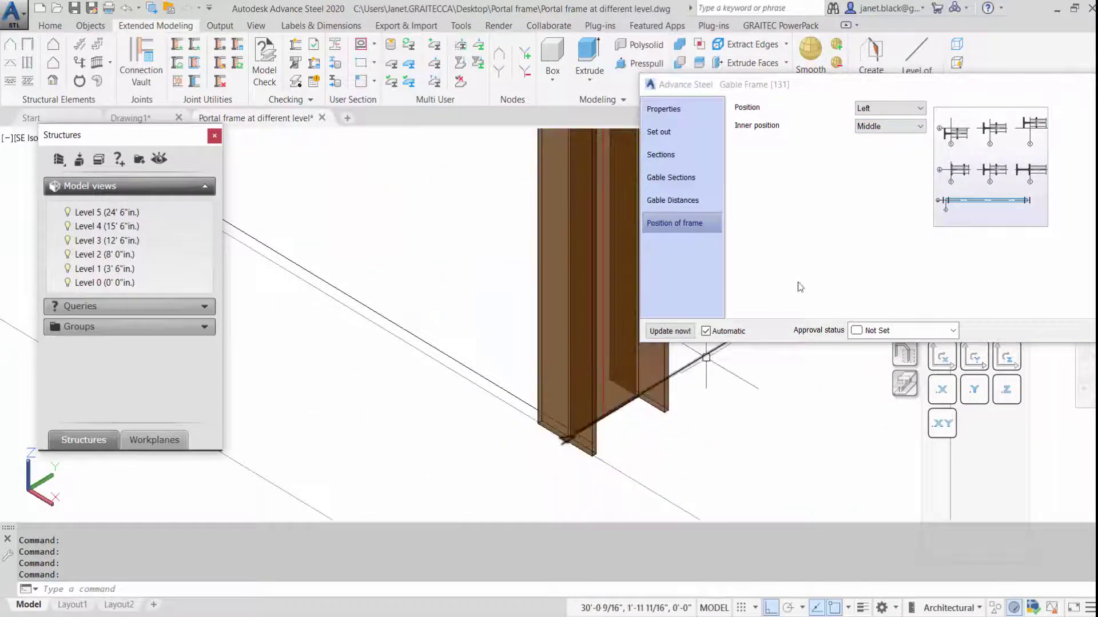
{"action": "left_click", "coordinate": [921, 108]}
{"action": "left_click", "coordinate": [914, 125]}
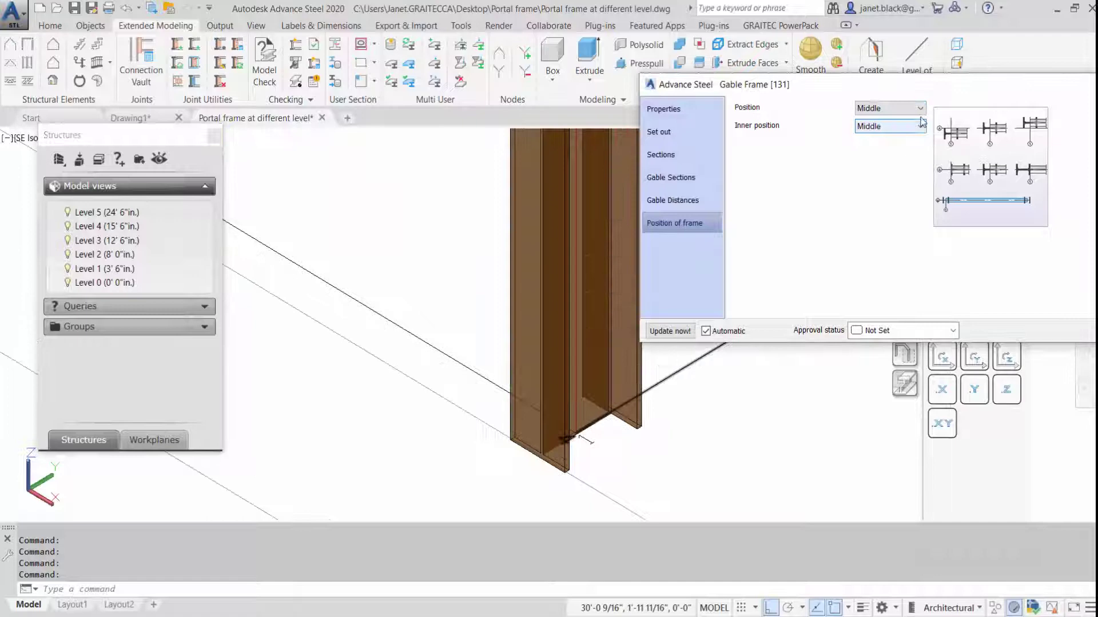
{"action": "left_click", "coordinate": [921, 108]}
{"action": "left_click", "coordinate": [915, 134]}
{"action": "left_click", "coordinate": [924, 108]}
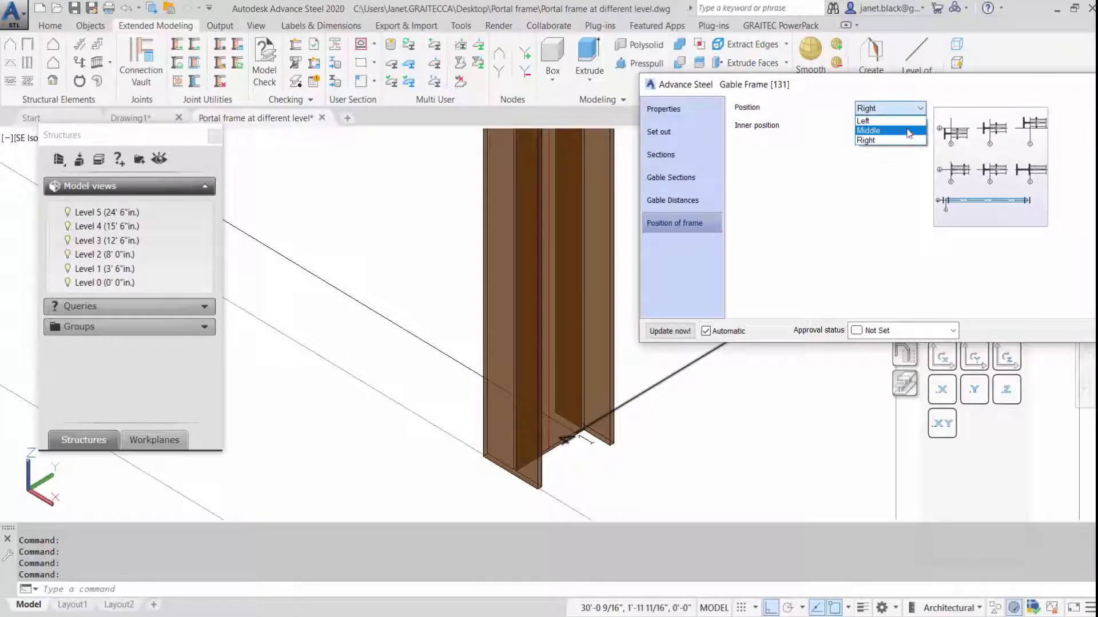
{"action": "left_click", "coordinate": [920, 127]}
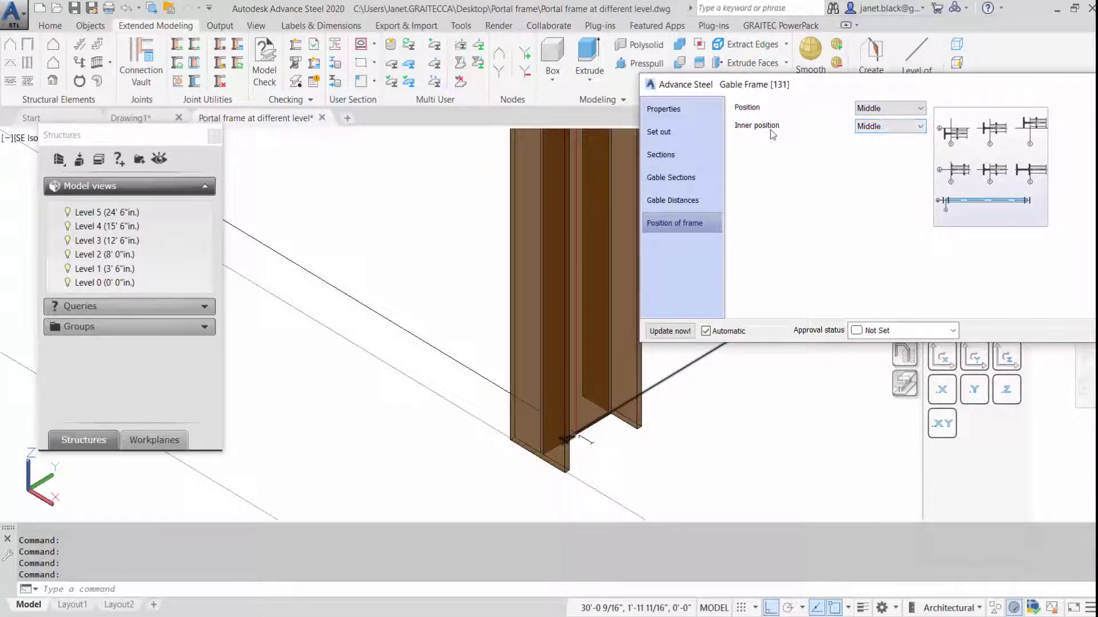
{"action": "scroll", "coordinate": [490, 238], "scroll_direction": "down", "scroll_amount": 5}
{"action": "scroll", "coordinate": [480, 365], "scroll_direction": "up", "scroll_amount": 2}
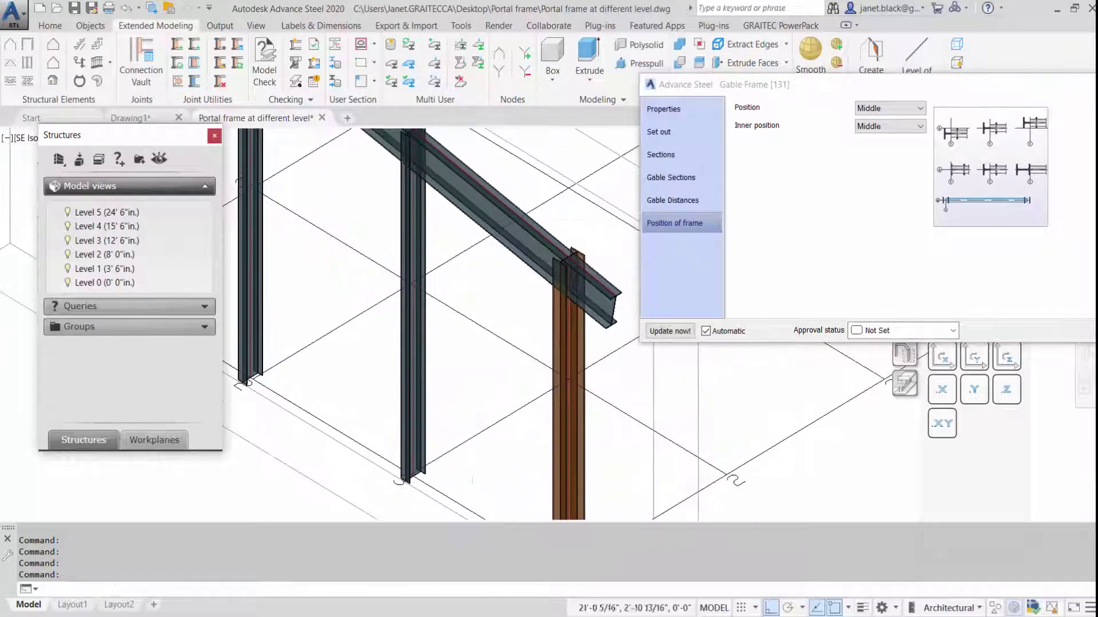
Try Top and Middle as the frame's inner position.
{"action": "left_click", "coordinate": [921, 126]}
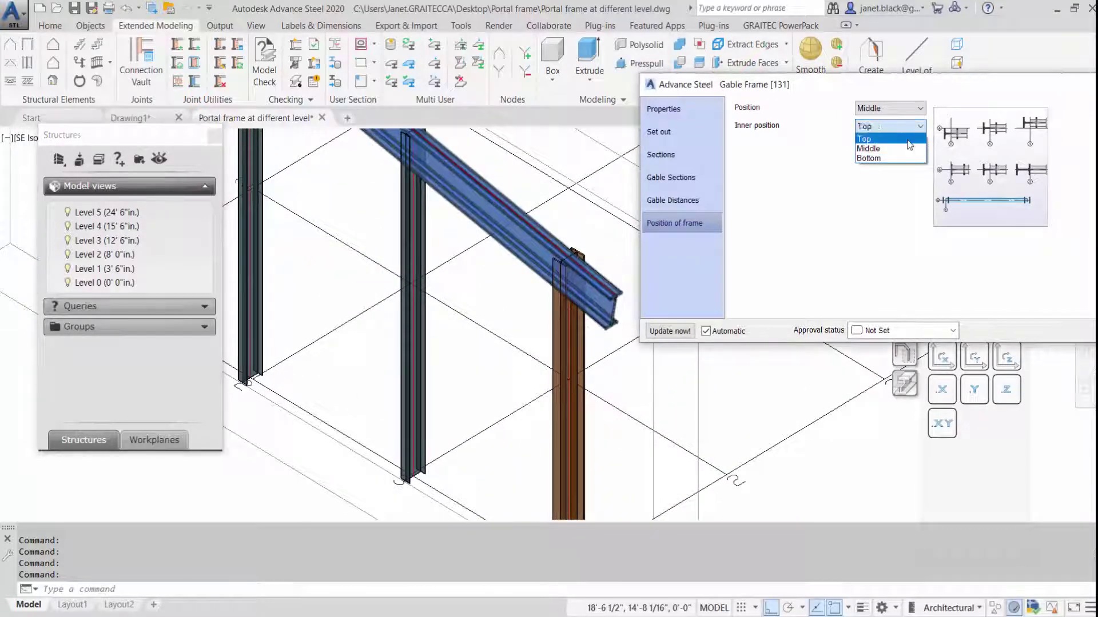
{"action": "left_click", "coordinate": [865, 139]}
{"action": "scroll", "coordinate": [621, 400], "scroll_direction": "up", "scroll_amount": 3}
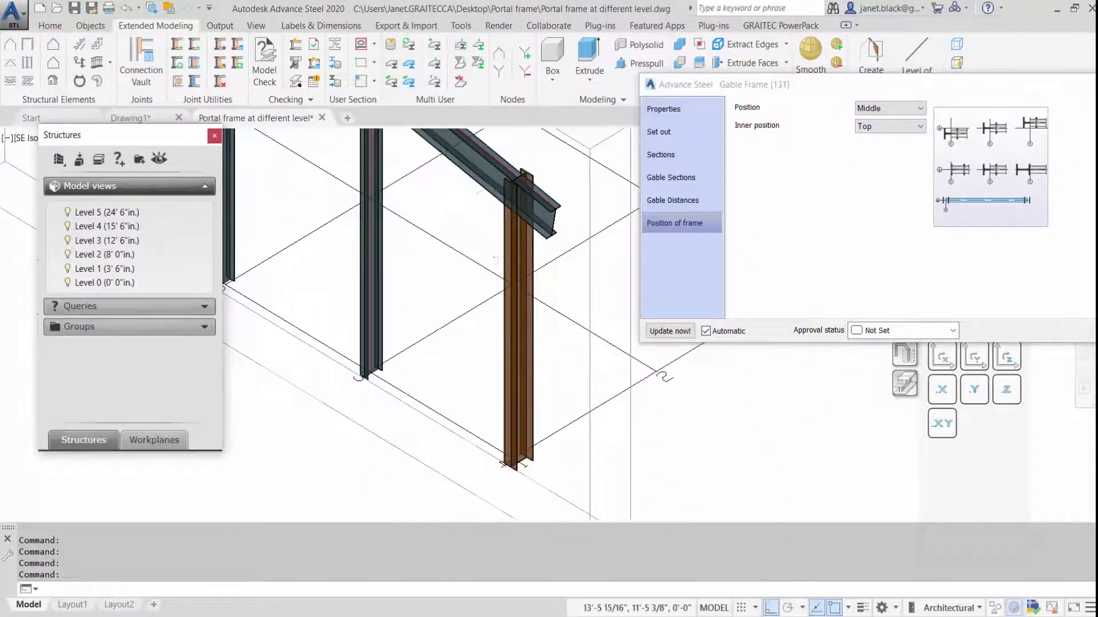
{"action": "left_click", "coordinate": [920, 126]}
{"action": "left_click", "coordinate": [921, 148]}
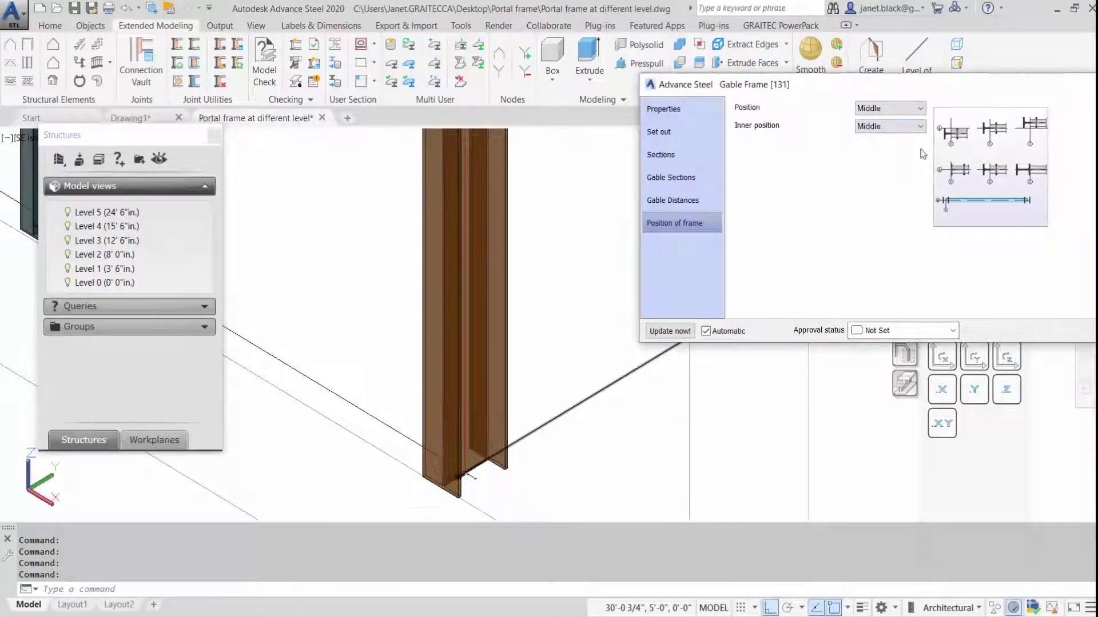
{"action": "left_click", "coordinate": [921, 127]}
{"action": "left_click", "coordinate": [865, 157]}
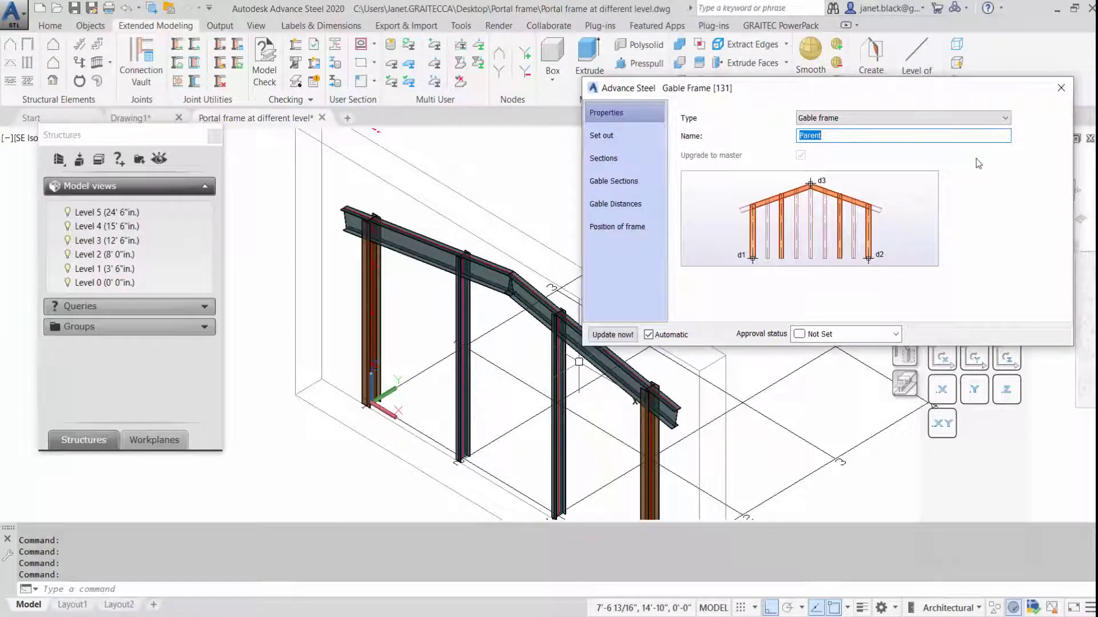
Close the Gable Frame dialog to return to the model view.
{"action": "left_click", "coordinate": [1059, 88]}
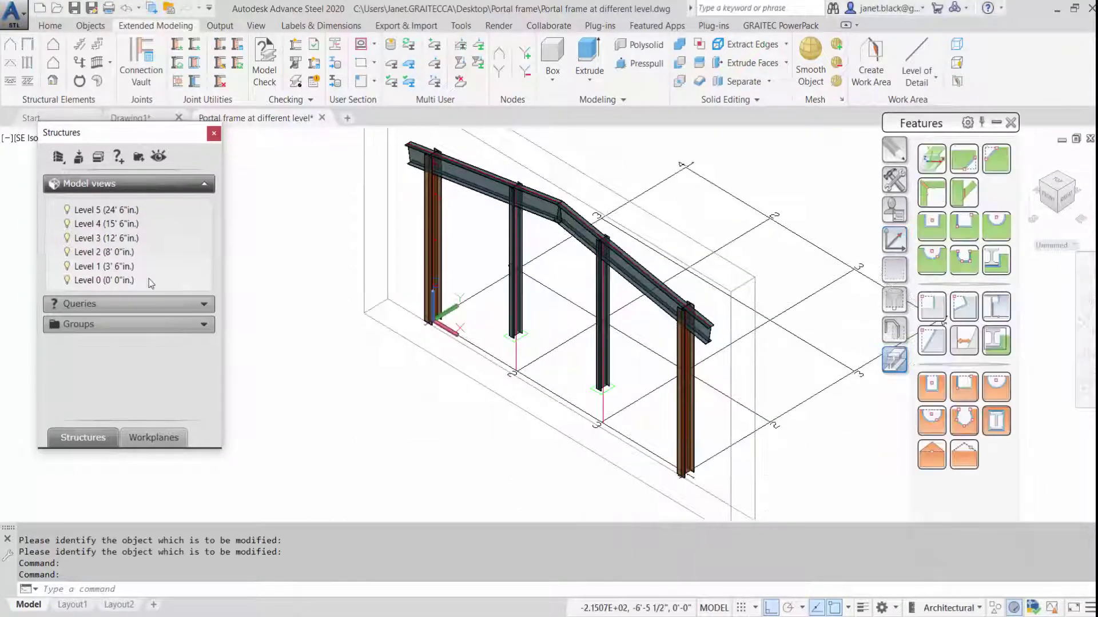
Create a new model-views folder named Parent.
{"action": "right_click", "coordinate": [149, 279]}
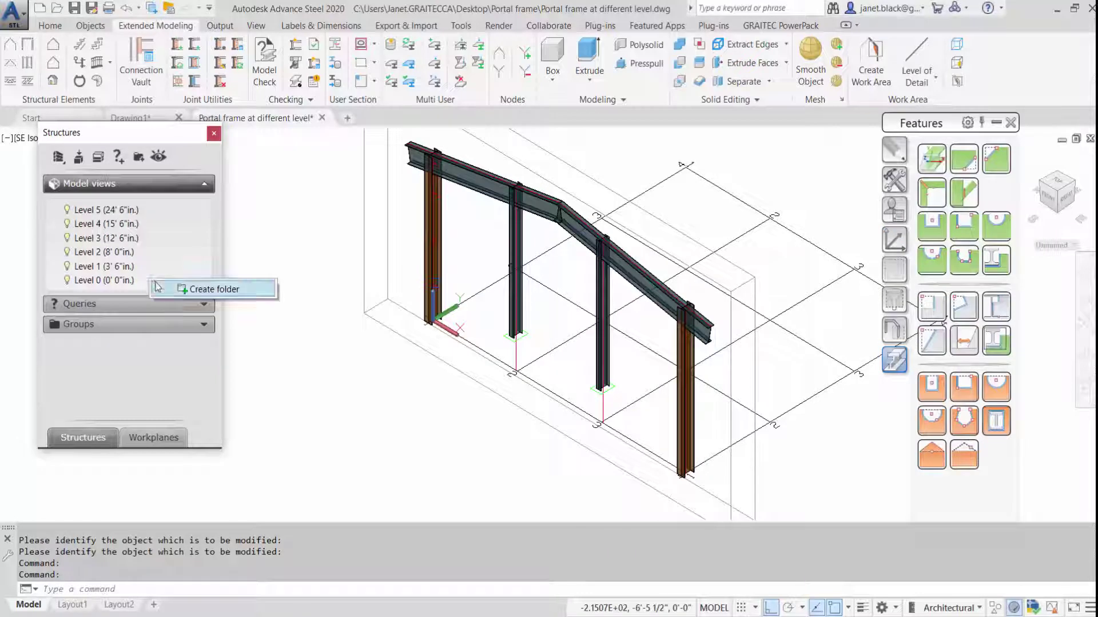
{"action": "left_click", "coordinate": [207, 290]}
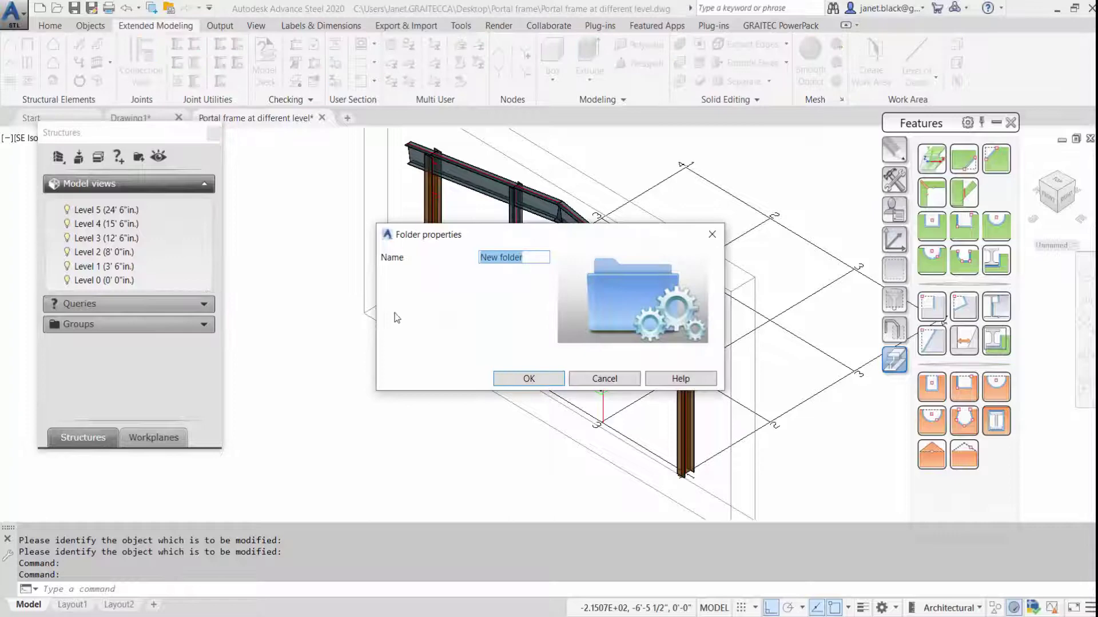
{"action": "type", "text": "parent"}
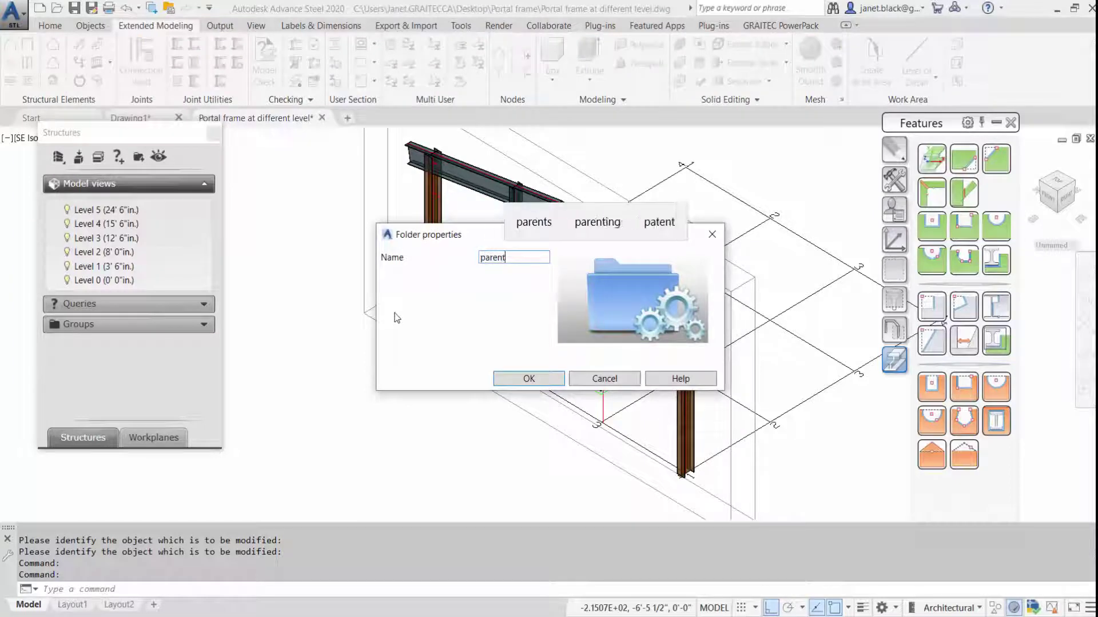
{"action": "left_click", "coordinate": [486, 257]}
{"action": "key", "text": "BackSpace"}
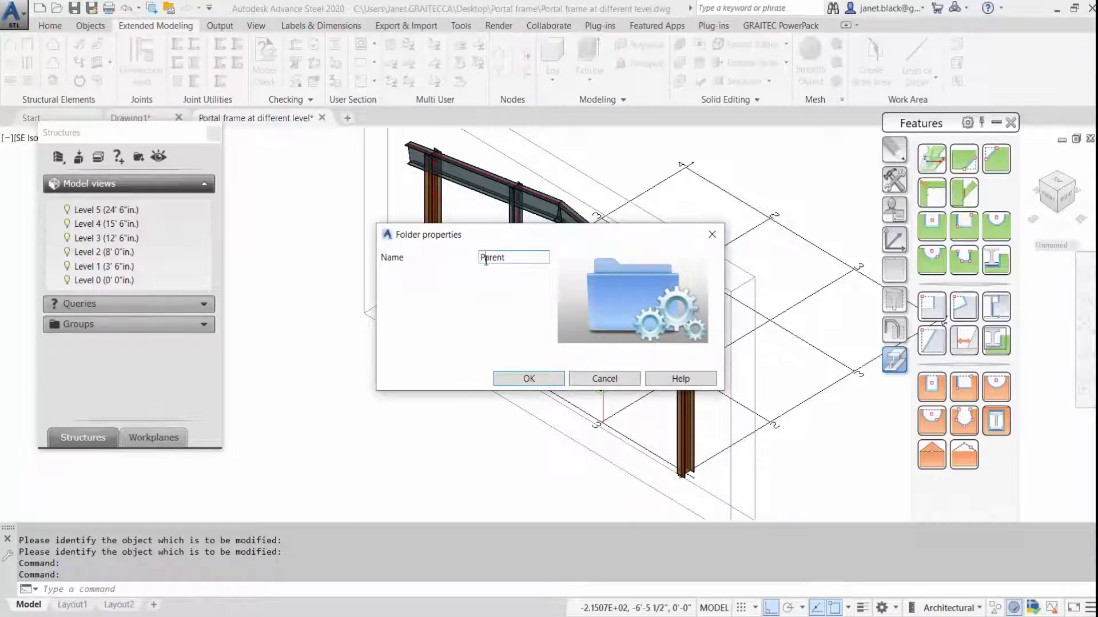
{"action": "left_click", "coordinate": [529, 379]}
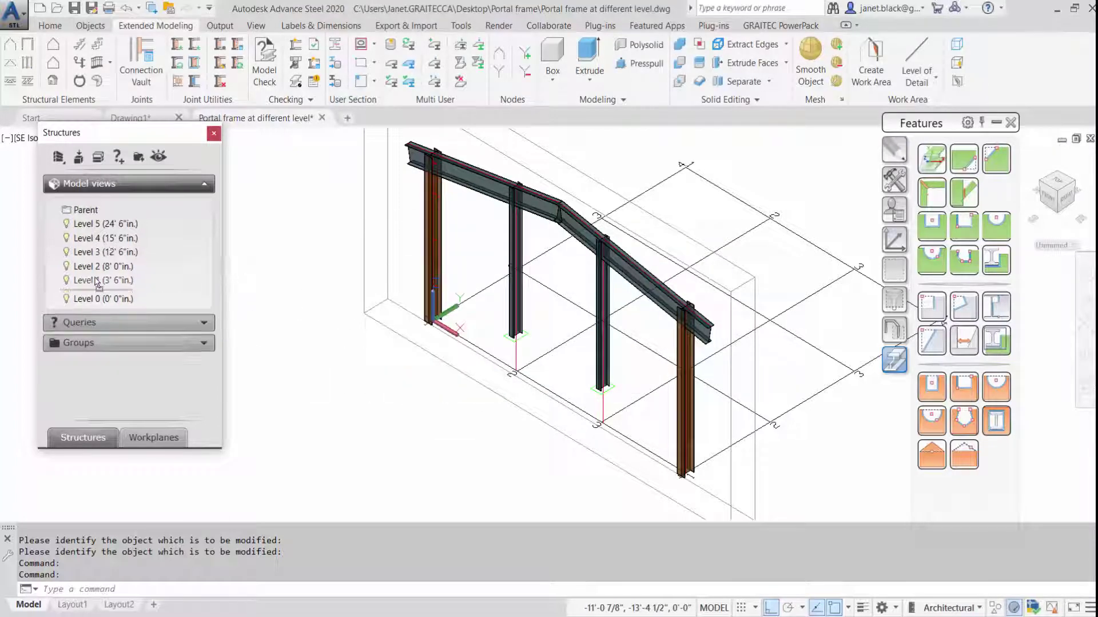
Drag Levels 1 through 5 into the Parent folder and collapse it.
{"action": "left_click_drag", "start_coordinate": [97, 281], "coordinate": [85, 218]}
{"action": "left_click_drag", "start_coordinate": [80, 295], "coordinate": [83, 210]}
{"action": "left_click_drag", "start_coordinate": [80, 301], "coordinate": [87, 213]}
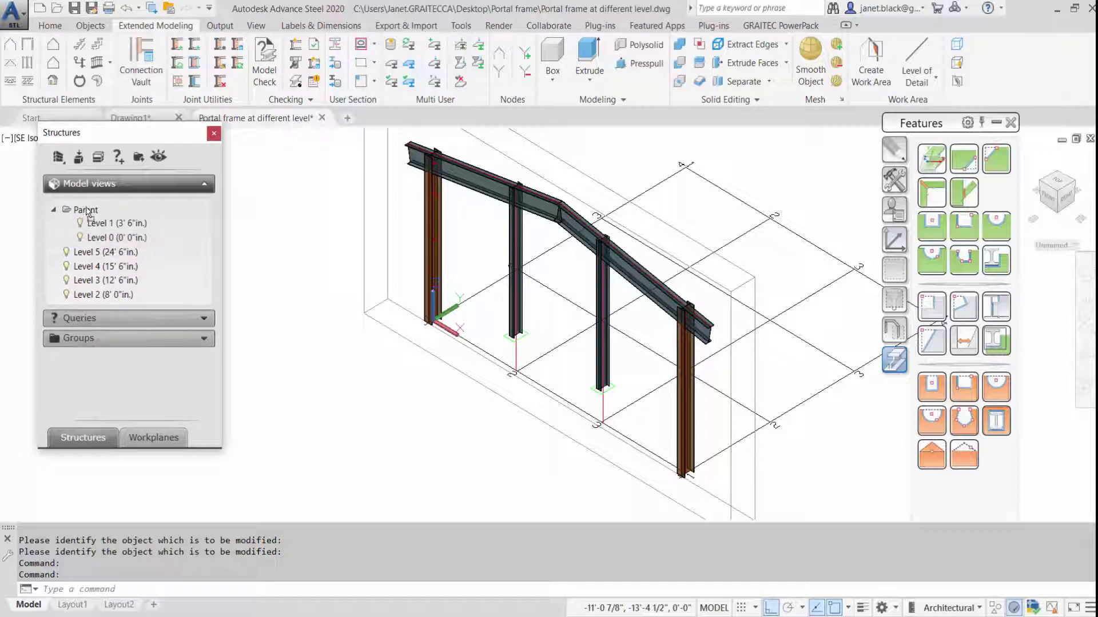
{"action": "left_click_drag", "start_coordinate": [80, 301], "coordinate": [87, 214]}
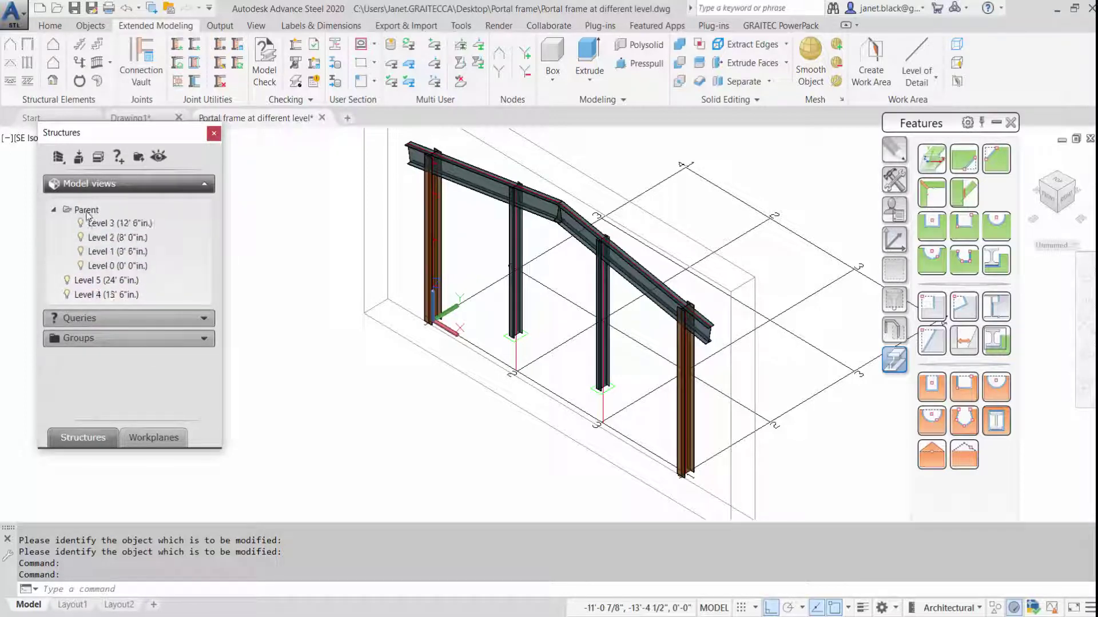
{"action": "left_click_drag", "start_coordinate": [81, 298], "coordinate": [85, 206]}
{"action": "left_click_drag", "start_coordinate": [83, 274], "coordinate": [80, 212]}
{"action": "left_click", "coordinate": [54, 210]}
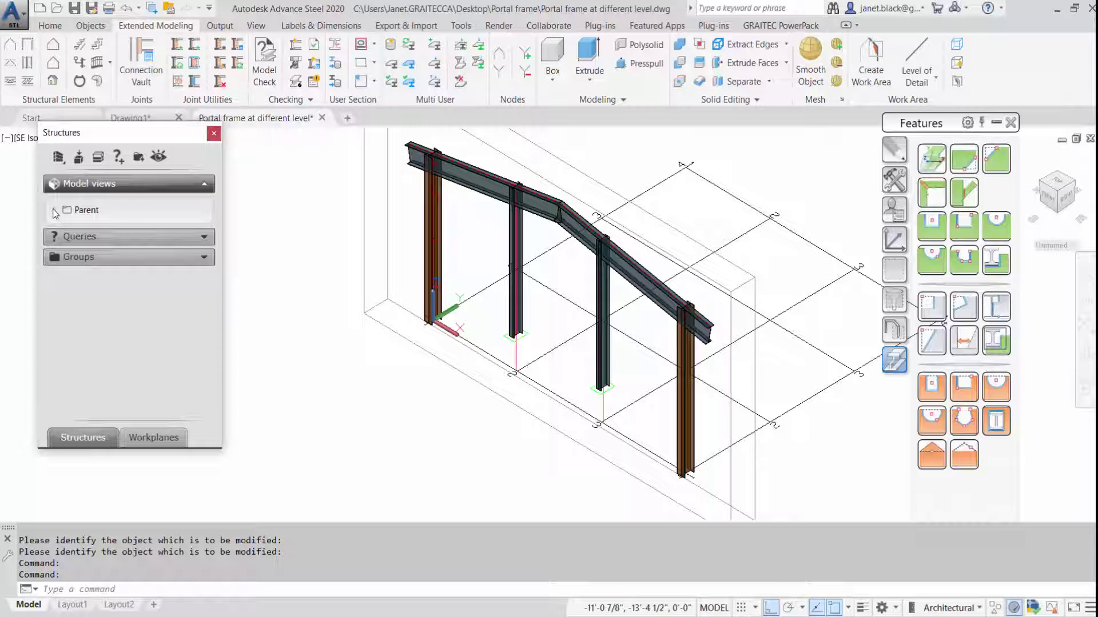
Expand the Parent folder and rename it to SOUTH FRAME.
{"action": "left_click", "coordinate": [55, 211]}
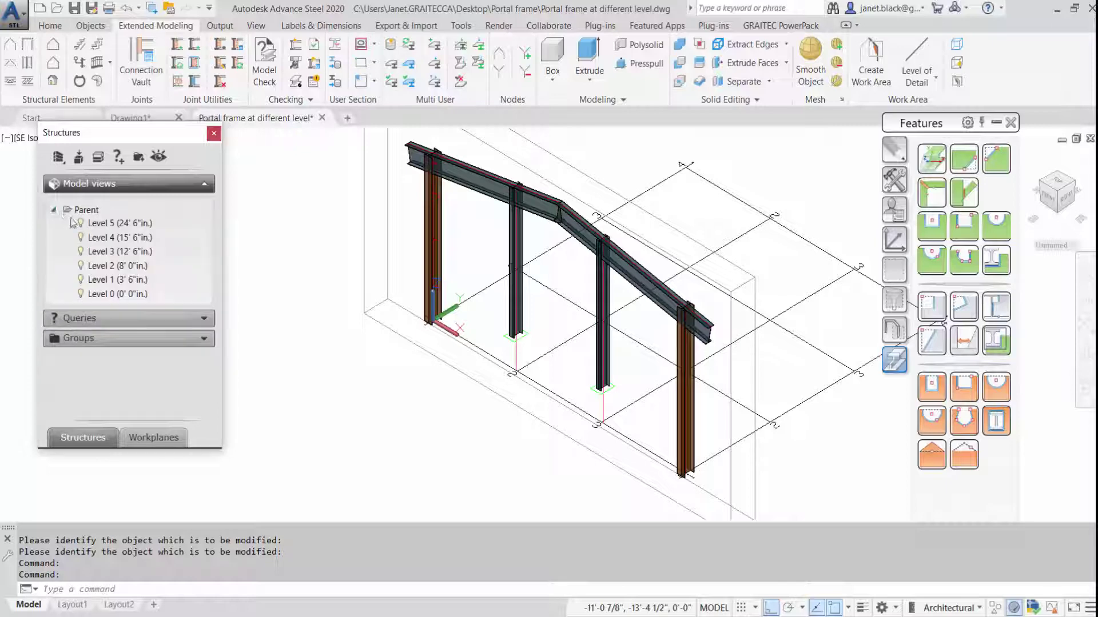
{"action": "right_click", "coordinate": [77, 211]}
{"action": "left_click", "coordinate": [88, 211]}
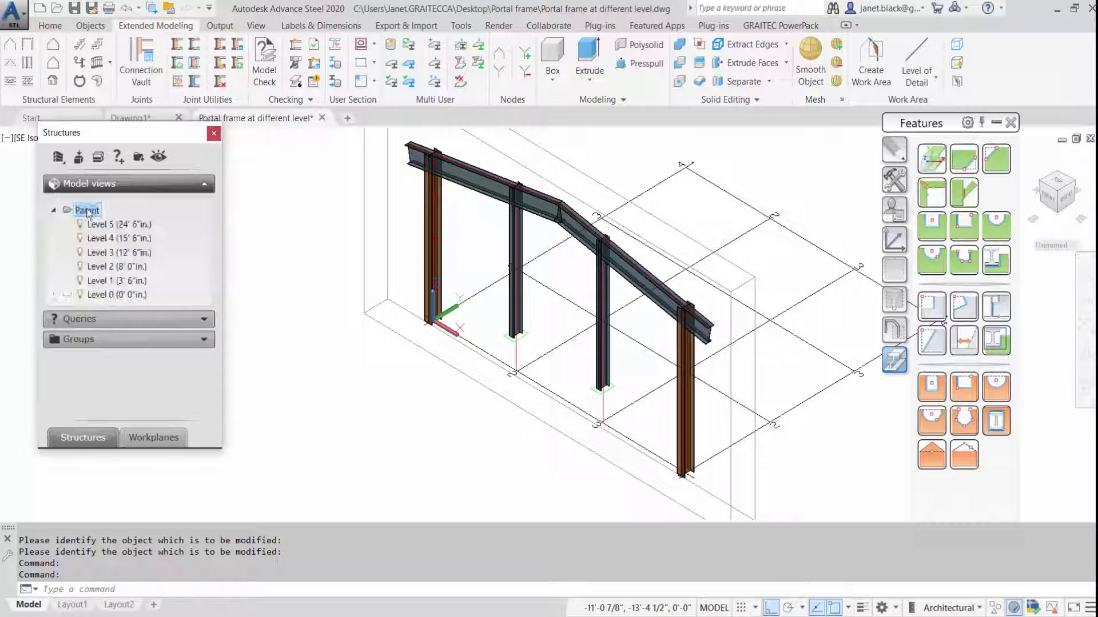
{"action": "type", "text": "SOUTH"}
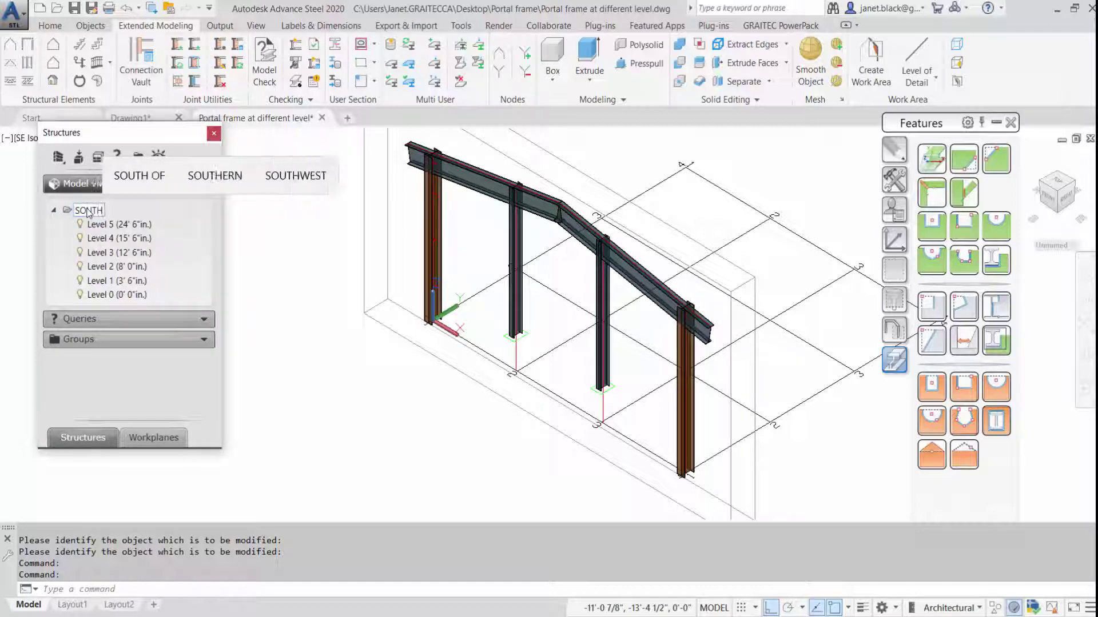
{"action": "type", "text": " FRAME"}
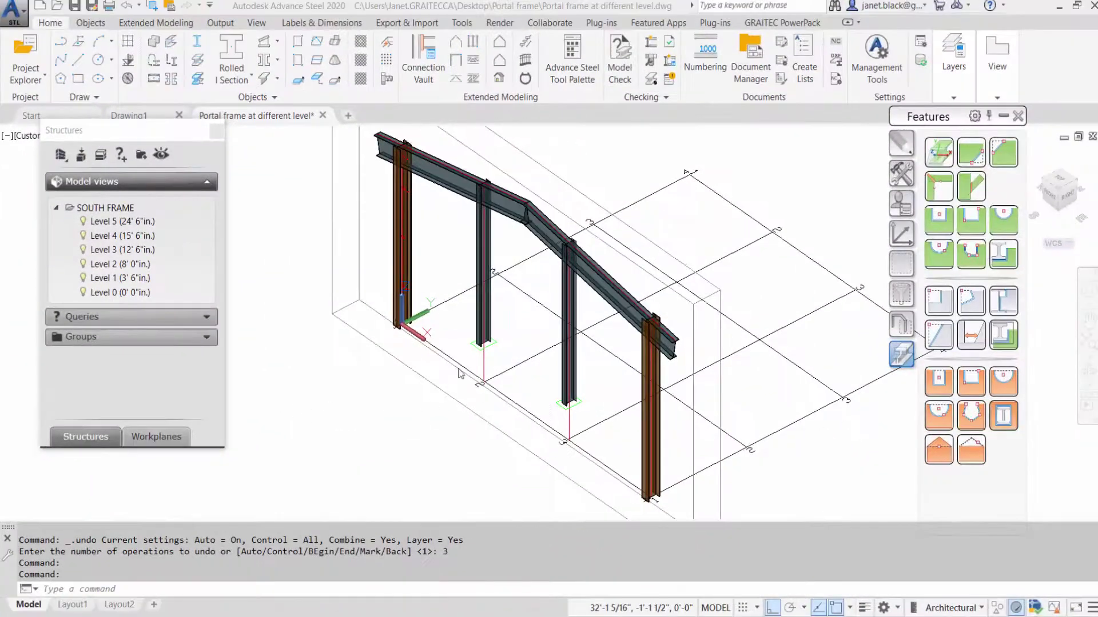
Select all beam shortening features with the Beam features filter and erase both.
{"action": "scroll", "coordinate": [482, 351], "scroll_direction": "up", "scroll_amount": 3}
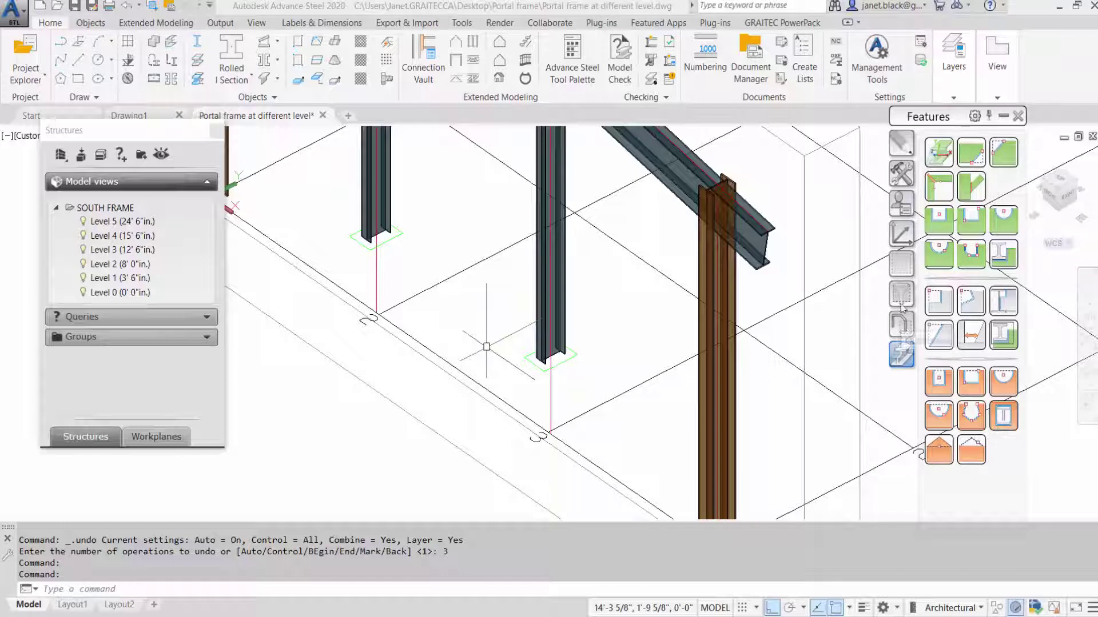
{"action": "left_click", "coordinate": [902, 295]}
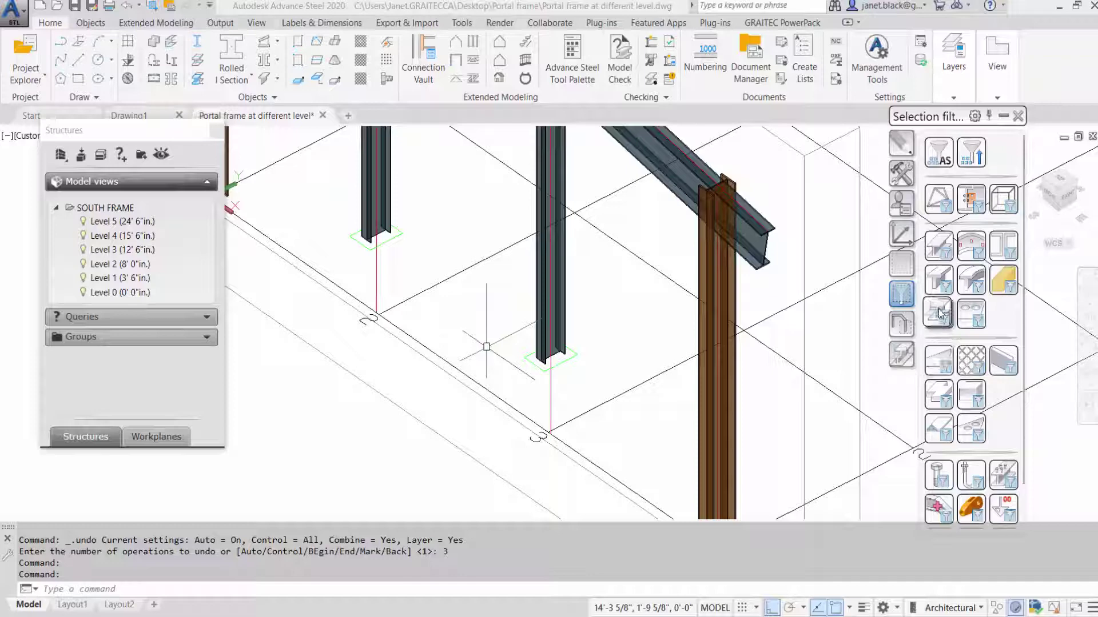
{"action": "left_click", "coordinate": [940, 313]}
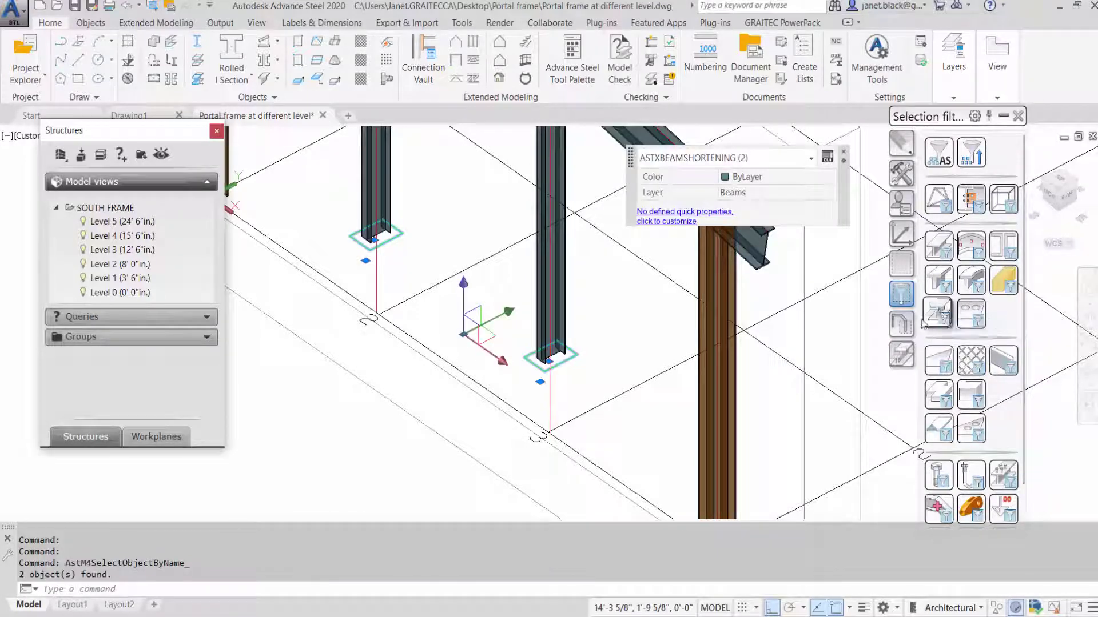
{"action": "right_click", "coordinate": [290, 392]}
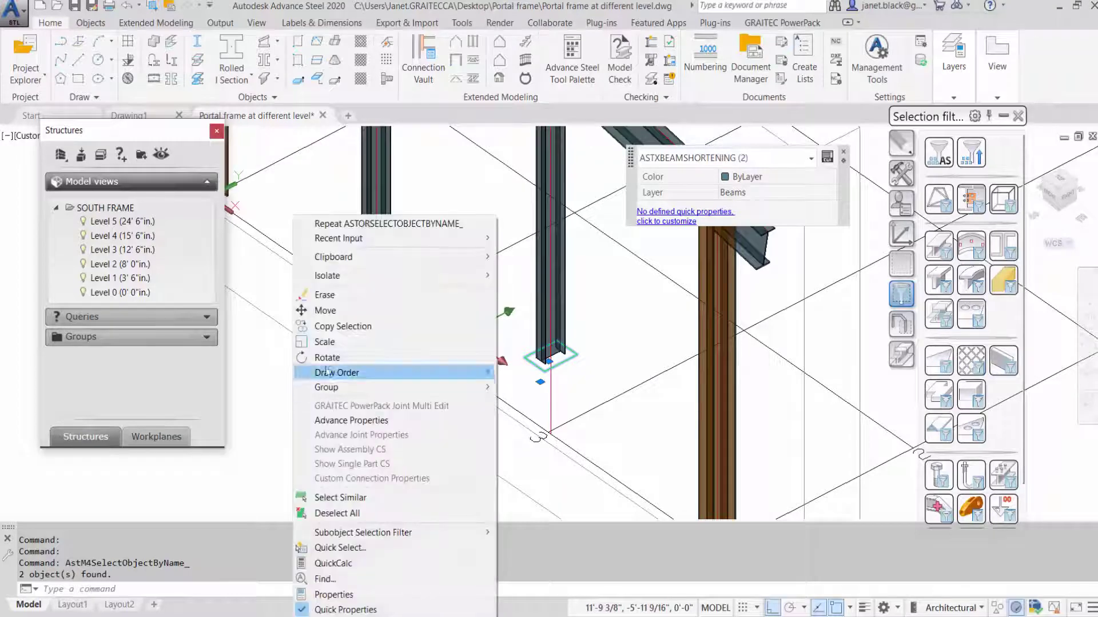
{"action": "left_click", "coordinate": [338, 295]}
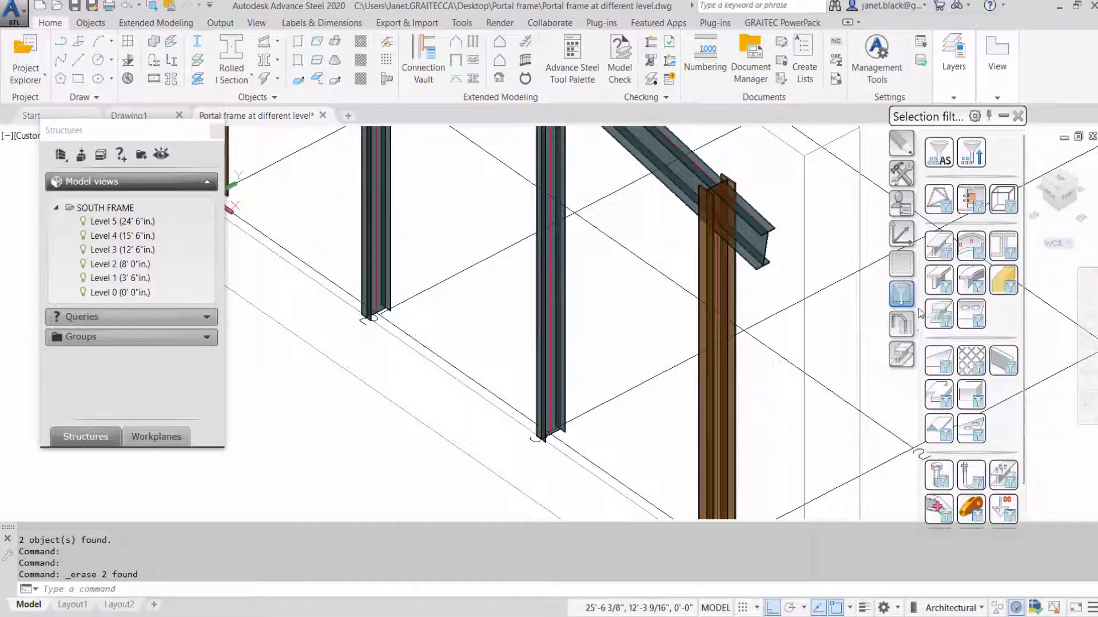
{"action": "left_click", "coordinate": [902, 354]}
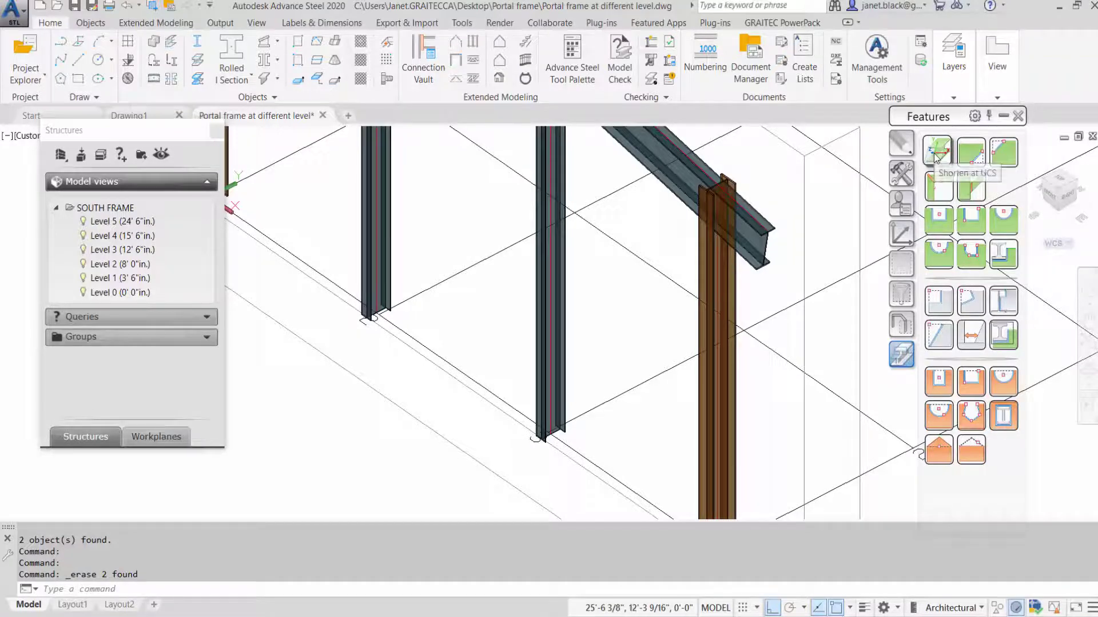
Apply World UCS, then pan the view to show the frame's left post.
{"action": "left_click", "coordinate": [903, 235]}
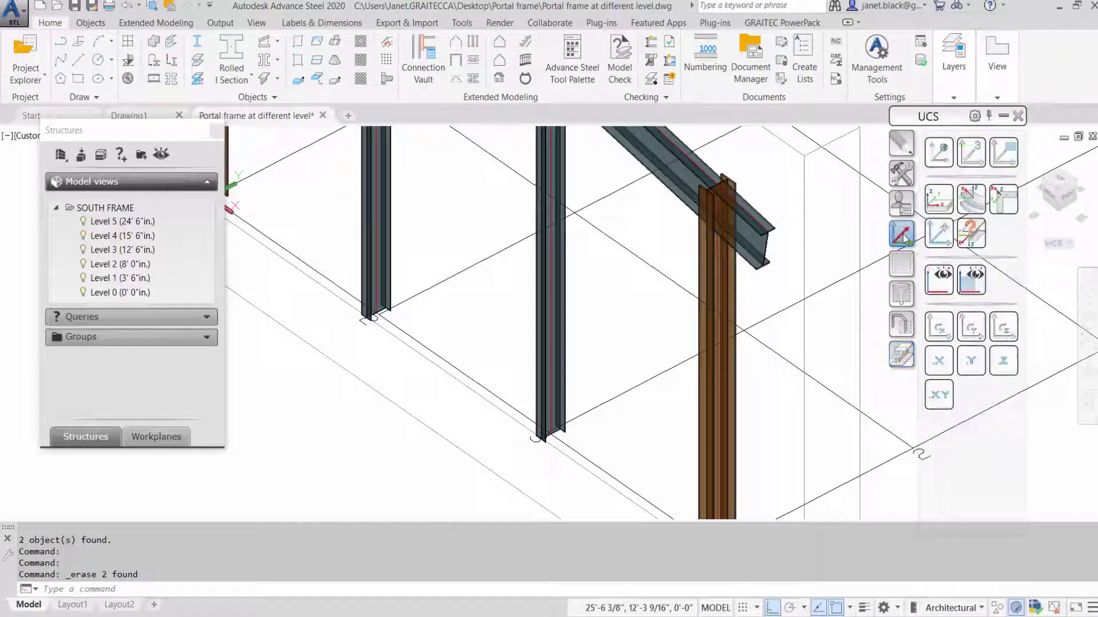
{"action": "left_click", "coordinate": [939, 153]}
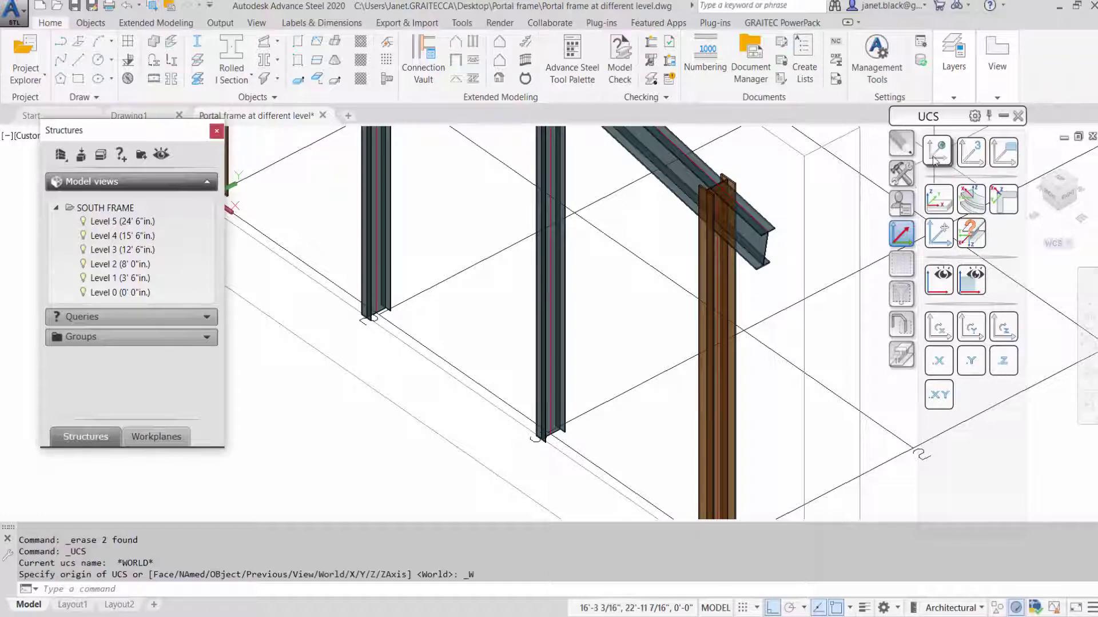
{"action": "left_click_drag", "start_coordinate": [442, 346], "coordinate": [526, 375]}
{"action": "key", "text": "Escape"}
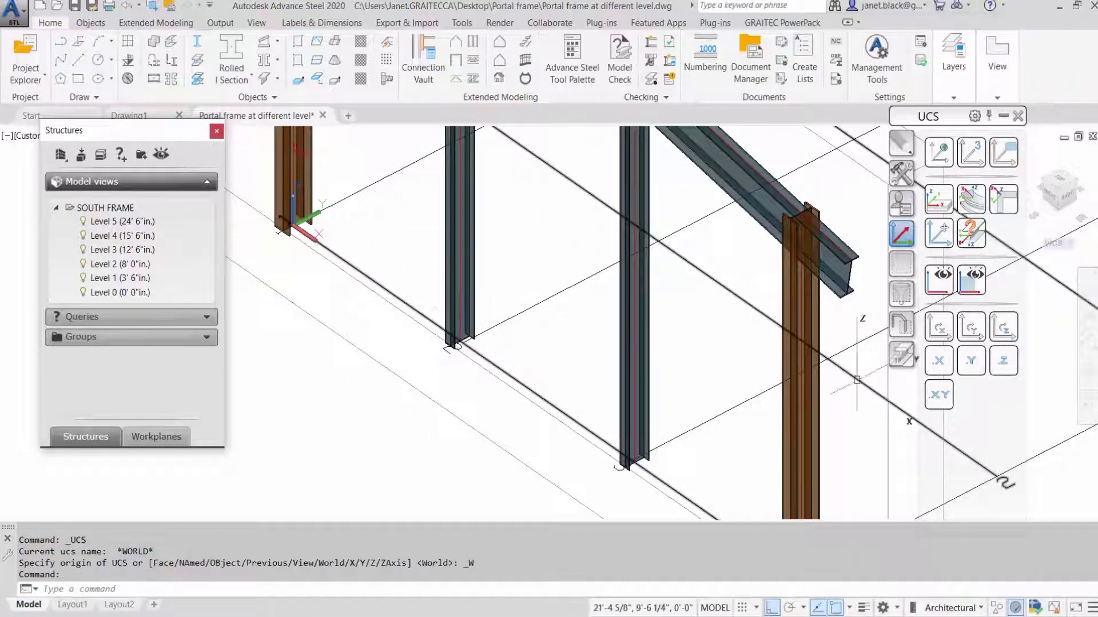
Shorten the left interior column's base with a 3' 6" reference beam shortening.
{"action": "left_click", "coordinate": [900, 359]}
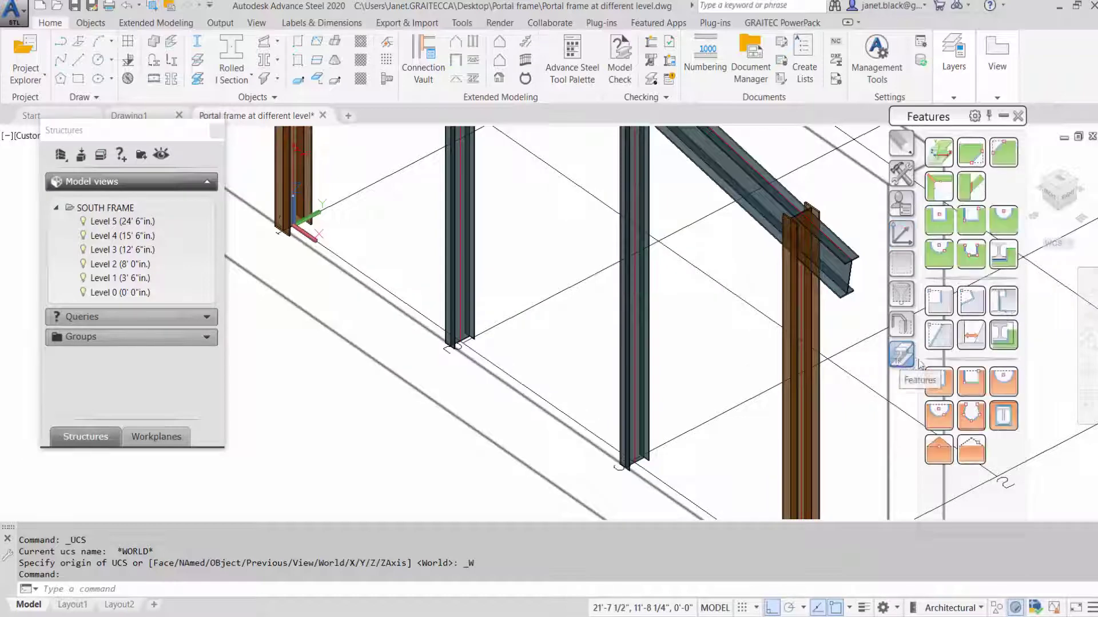
{"action": "left_click", "coordinate": [940, 338]}
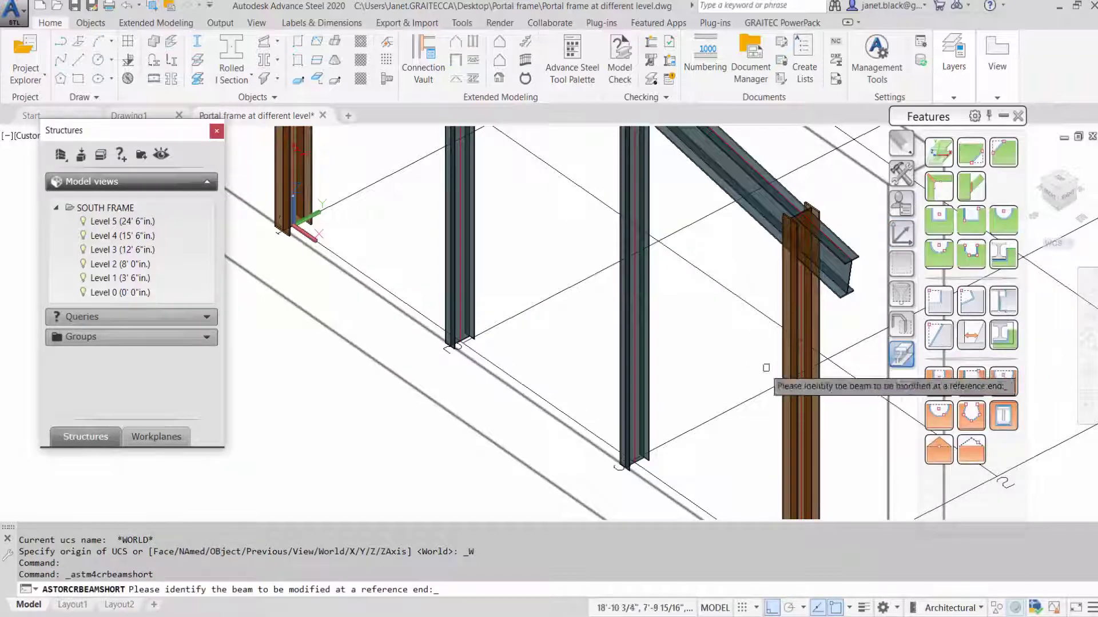
{"action": "left_click", "coordinate": [462, 326]}
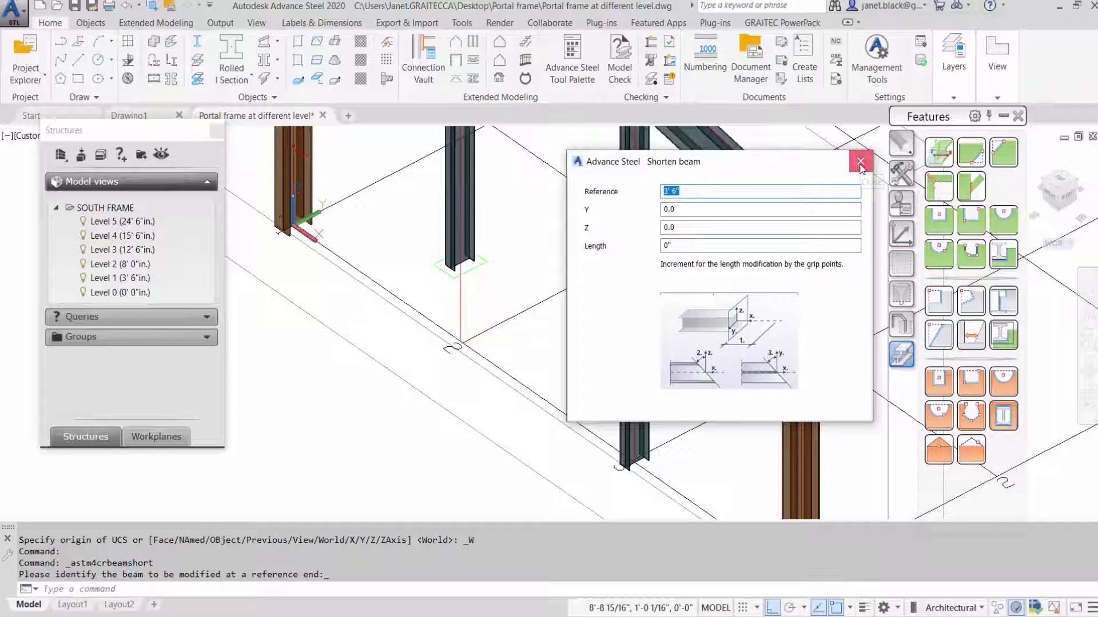
{"action": "left_click", "coordinate": [861, 163]}
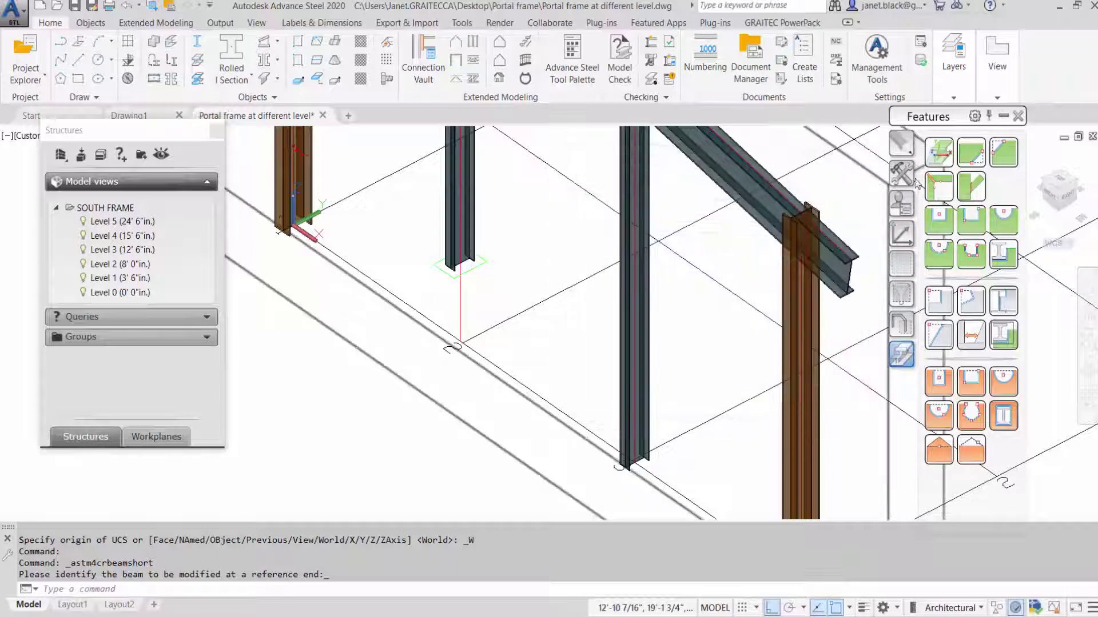
Apply a 3' 6" shortening at UCS to the base of the right interior column.
{"action": "left_click", "coordinate": [937, 154]}
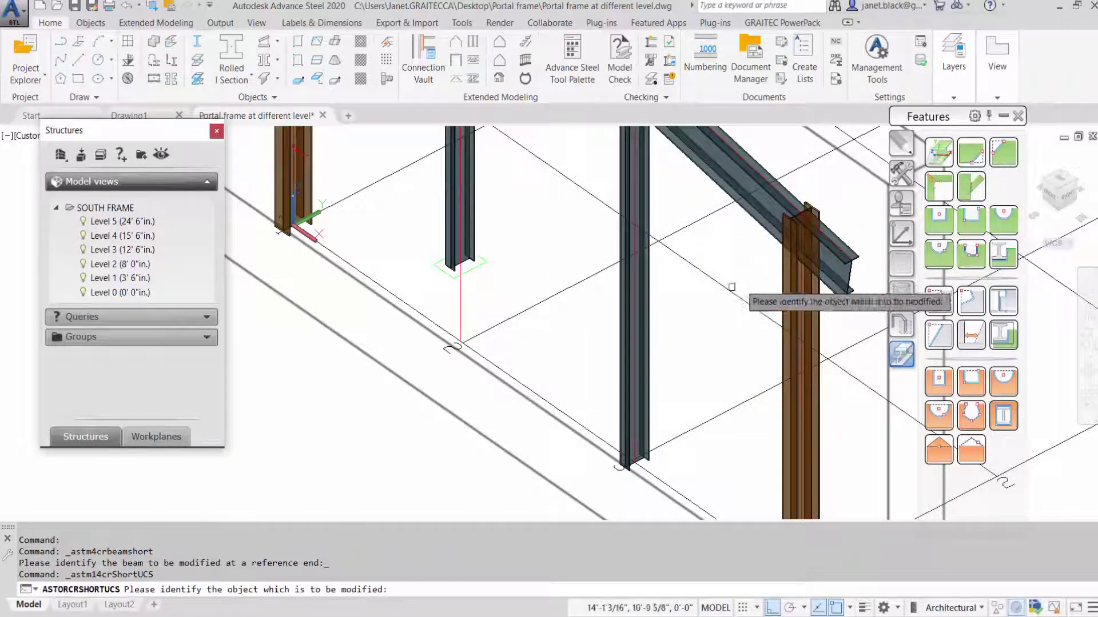
{"action": "left_click", "coordinate": [643, 407]}
{"action": "key", "text": "Return"}
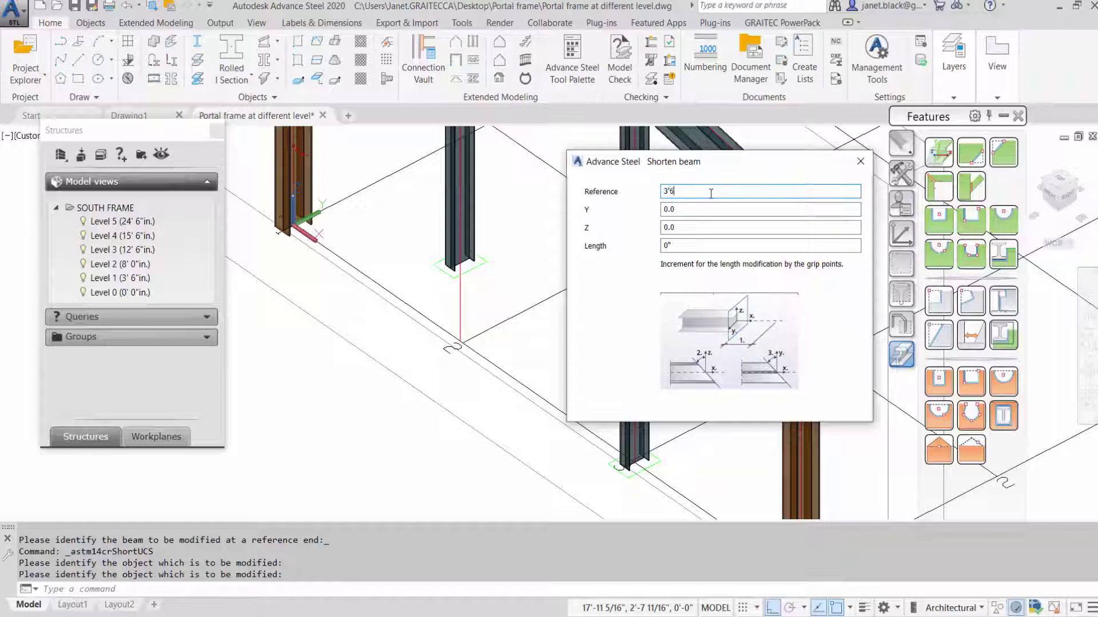
{"action": "key", "text": "Tab"}
{"action": "key", "text": "Tab"}
{"action": "key", "text": "Tab"}
{"action": "key", "text": "Tab"}
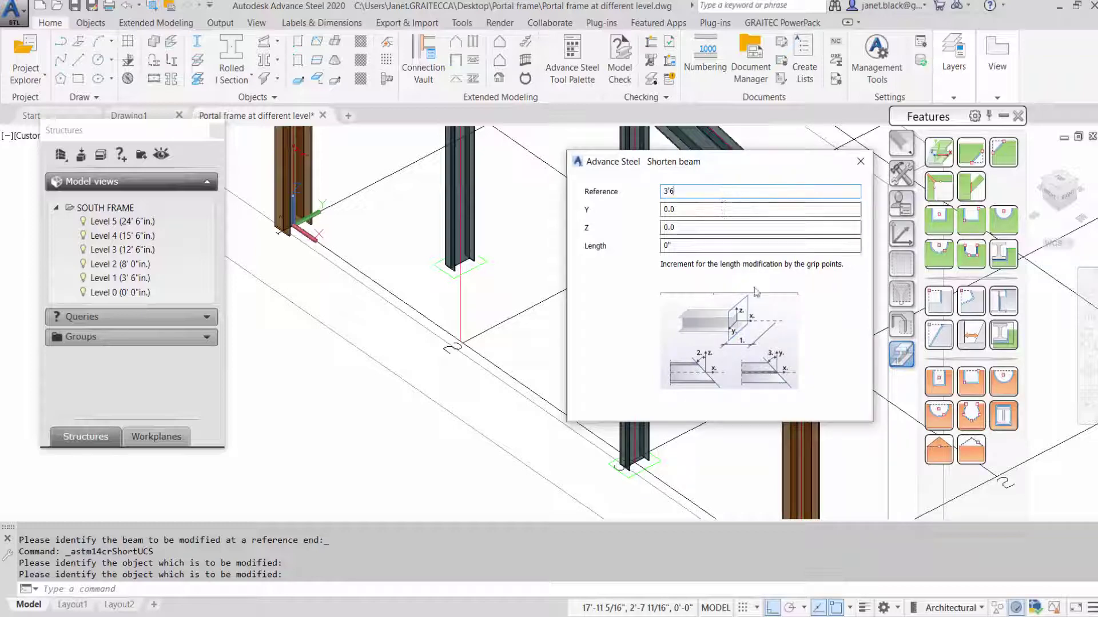
{"action": "left_click_drag", "start_coordinate": [798, 166], "coordinate": [517, 275]}
{"action": "left_click", "coordinate": [576, 270]}
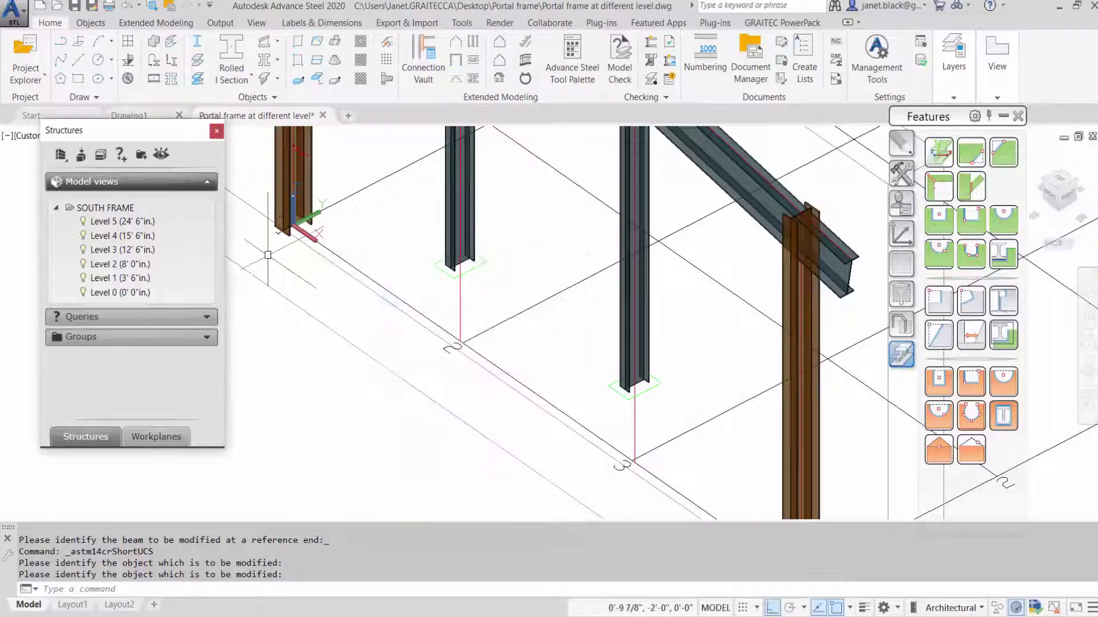